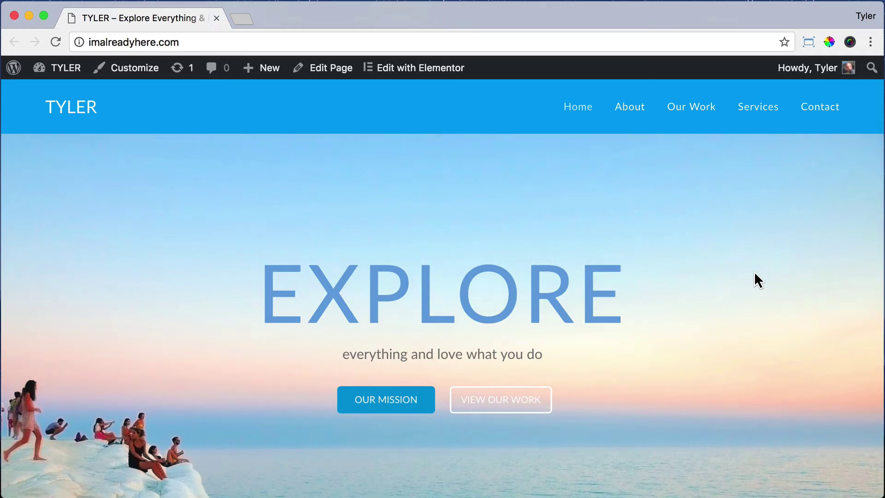
Step: Go from the home page to the site's About page through the menu
{"action": "left_click", "coordinate": [634, 110]}
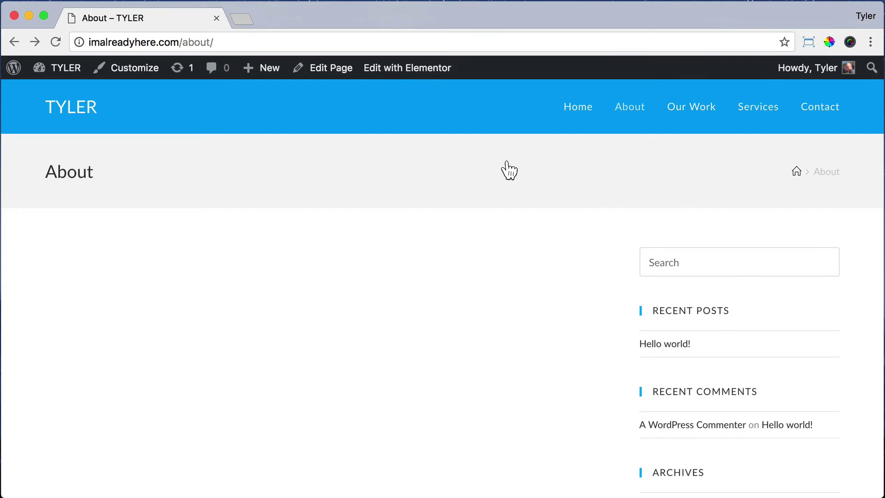
Step: Set the About page's OceanWP Content Layout to 100% Full Width
{"action": "left_click", "coordinate": [328, 67]}
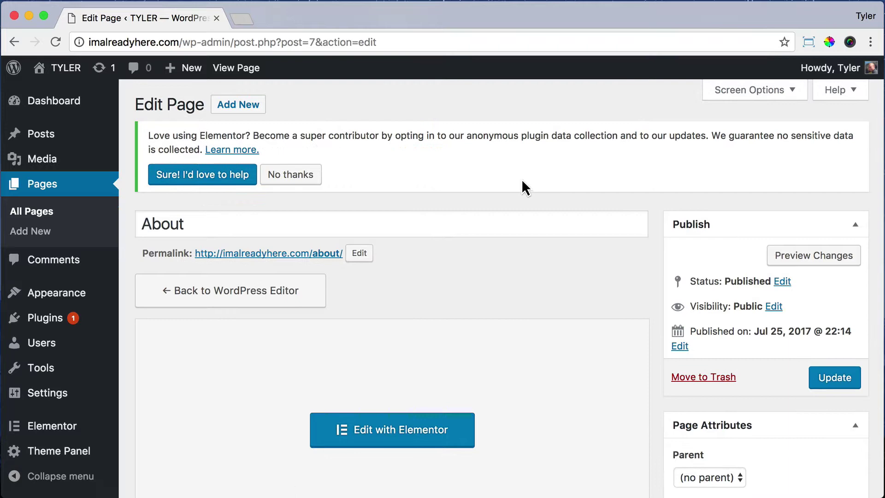
{"action": "scroll", "coordinate": [580, 195], "scroll_direction": "down", "scroll_amount": 2}
{"action": "scroll", "coordinate": [580, 194], "scroll_direction": "down", "scroll_amount": 10}
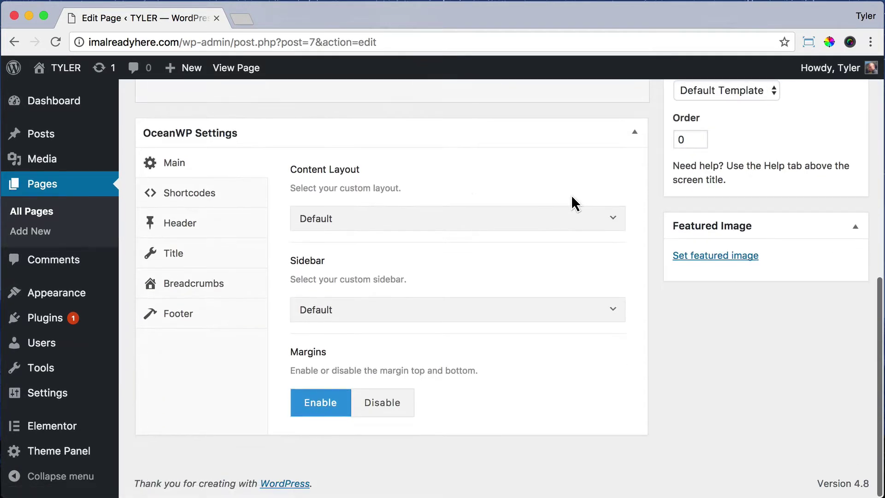
{"action": "left_click", "coordinate": [480, 221]}
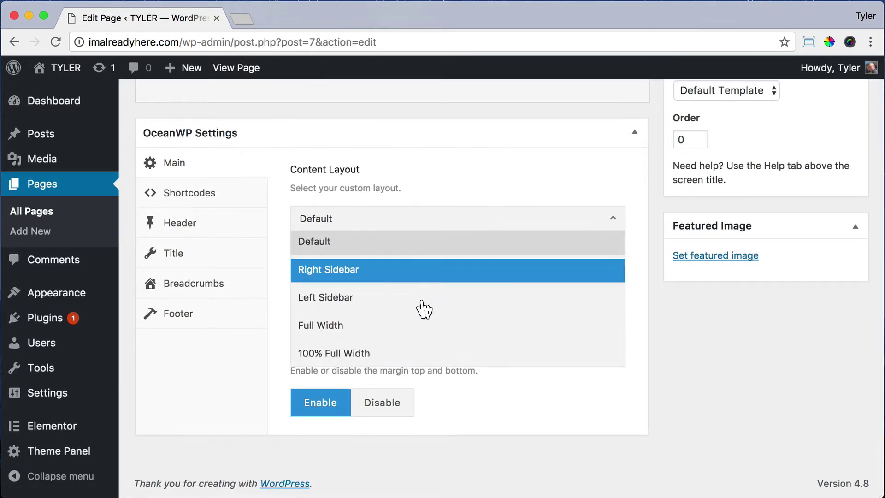
{"action": "left_click", "coordinate": [376, 355]}
Step: Disable the page title display and update the page
{"action": "left_click", "coordinate": [226, 229]}
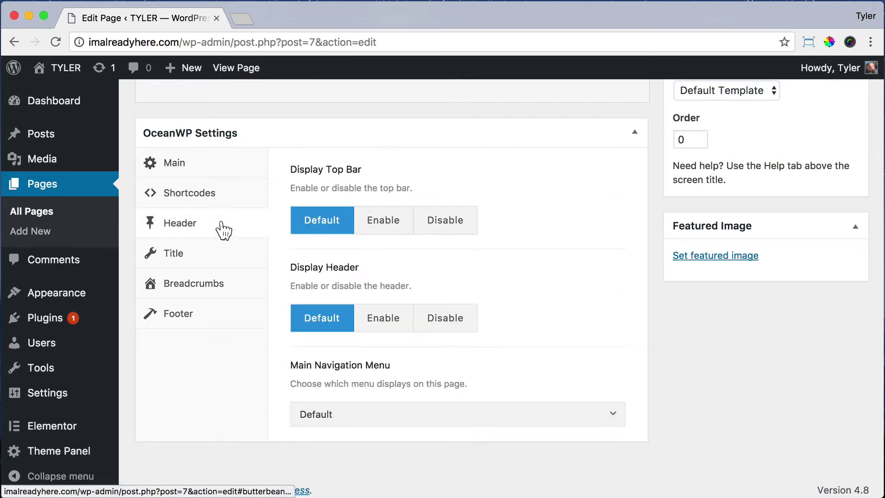
{"action": "left_click", "coordinate": [229, 261]}
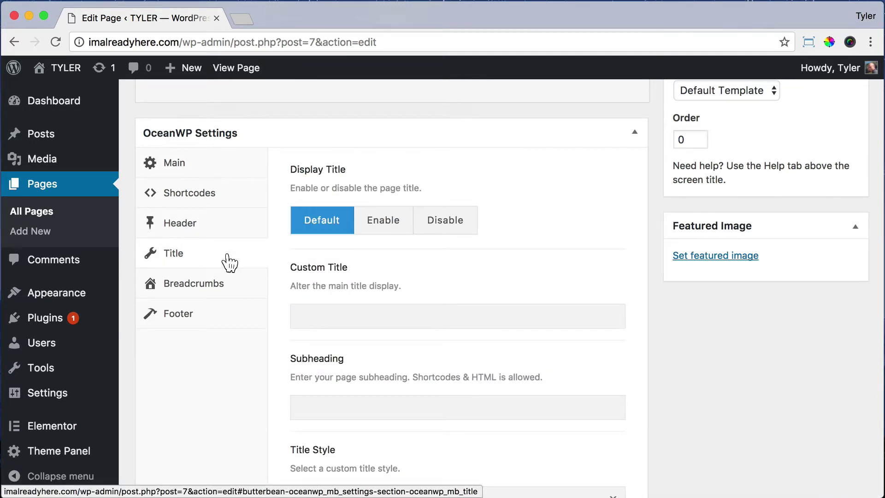
{"action": "left_click", "coordinate": [440, 228]}
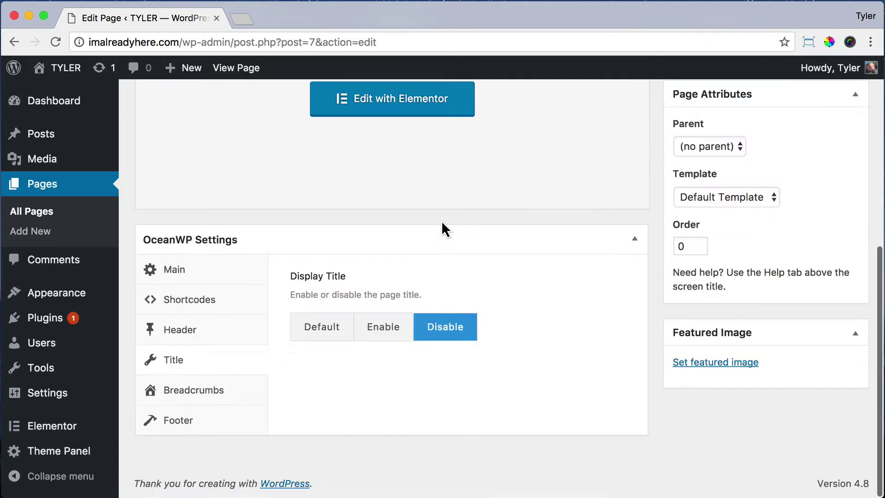
{"action": "scroll", "coordinate": [562, 214], "scroll_direction": "up", "scroll_amount": 7}
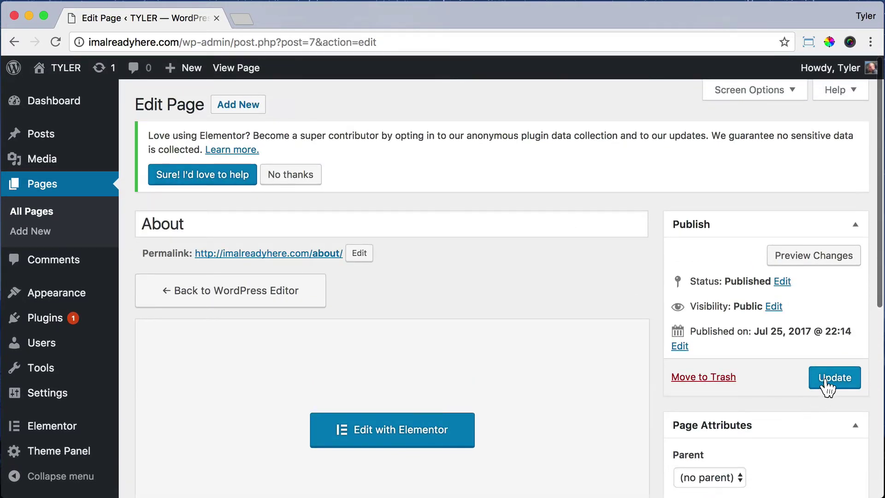
{"action": "left_click", "coordinate": [825, 378]}
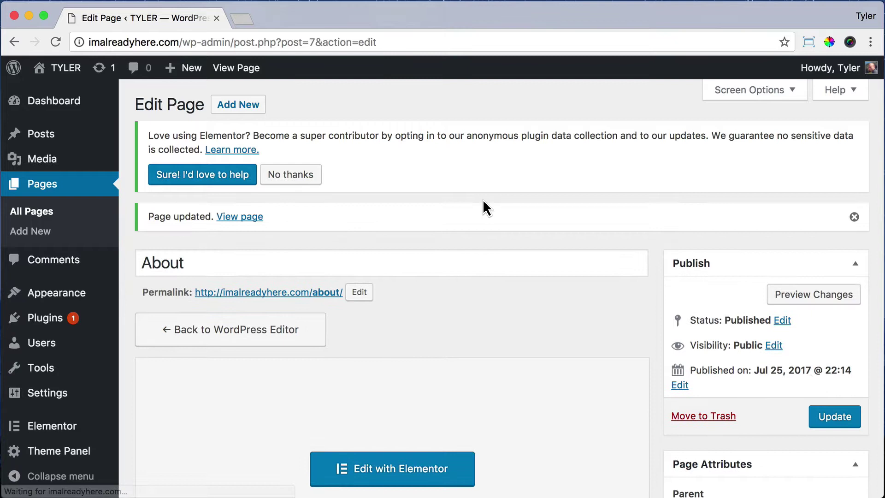
Step: Open the live About page in Elementor and start adding a new section
{"action": "left_click", "coordinate": [246, 68]}
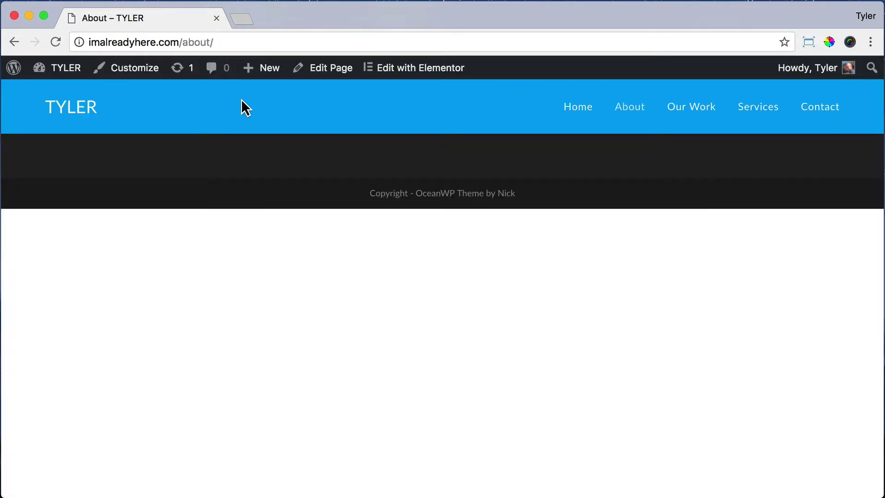
{"action": "left_click", "coordinate": [407, 70]}
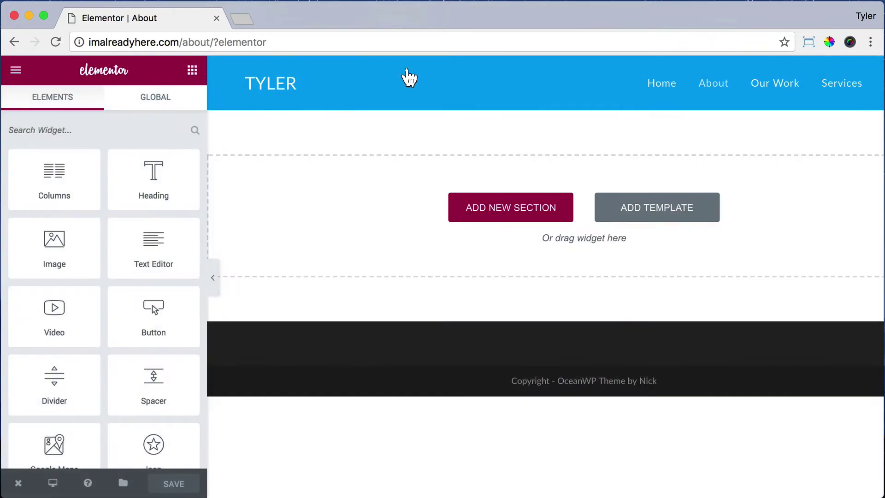
{"action": "left_click", "coordinate": [513, 212]}
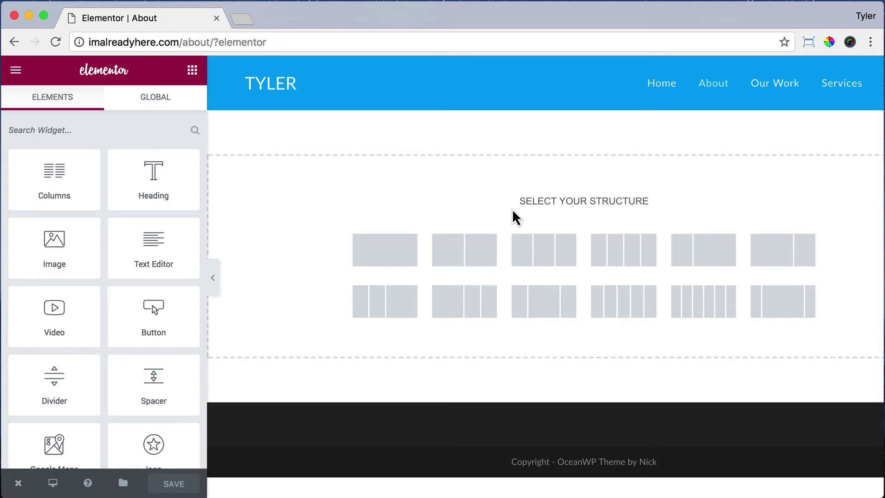
Step: Add a three-column section and resize its columns to about 30%, 40% and 30%
{"action": "left_click", "coordinate": [523, 244]}
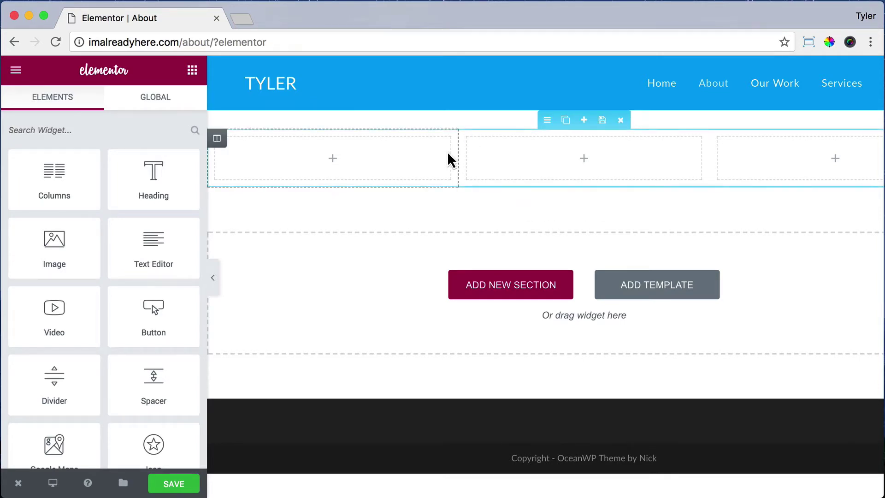
{"action": "left_click_drag", "start_coordinate": [454, 158], "coordinate": [428, 161]}
{"action": "left_click_drag", "start_coordinate": [708, 165], "coordinate": [734, 158]}
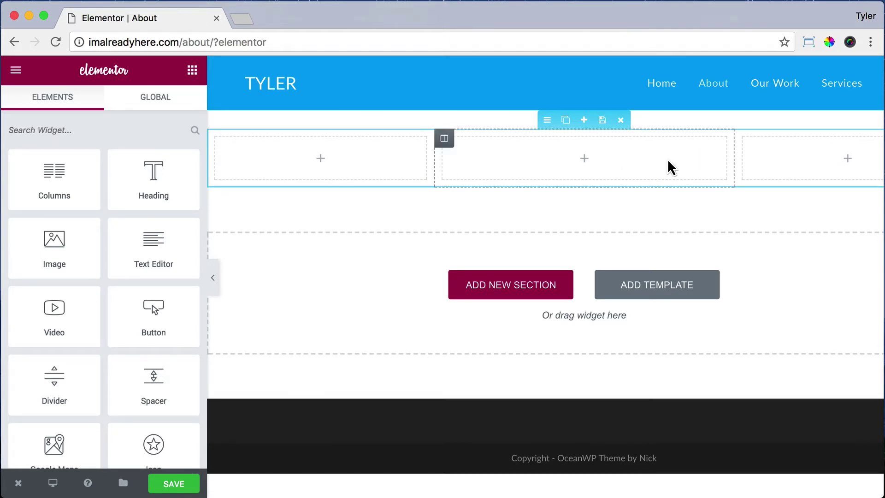
{"action": "left_click_drag", "start_coordinate": [430, 156], "coordinate": [429, 153]}
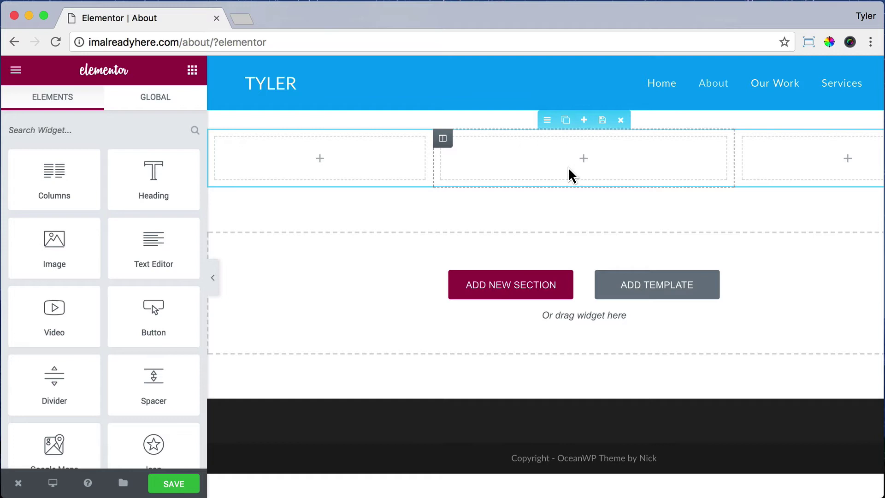
Step: Upload Tyler-About.jpg and set it as the section's classic background image
{"action": "left_click", "coordinate": [542, 122]}
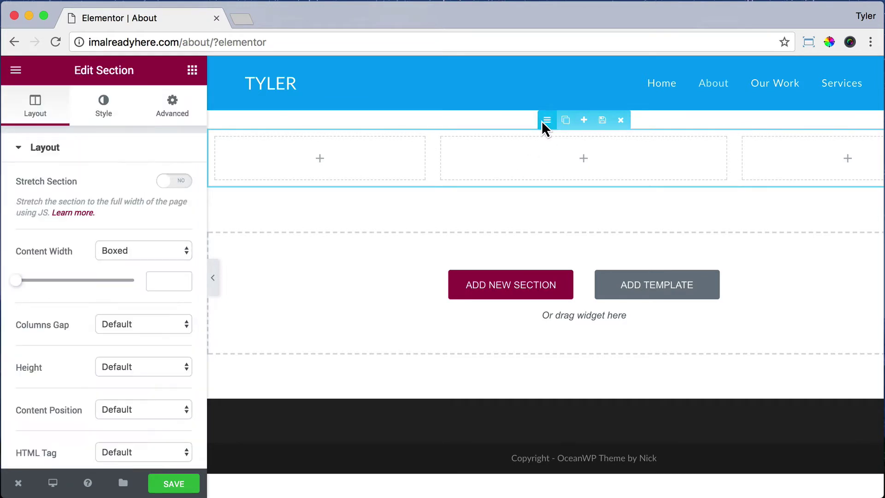
{"action": "left_click", "coordinate": [110, 113]}
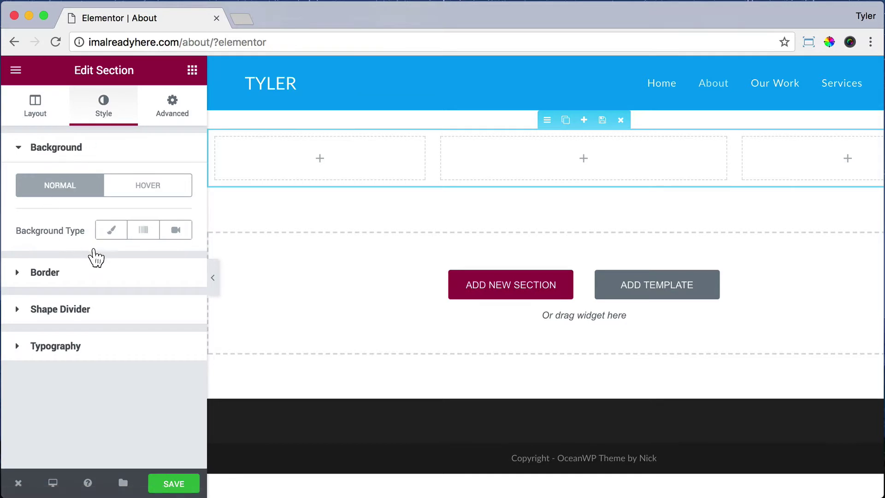
{"action": "left_click", "coordinate": [111, 230]}
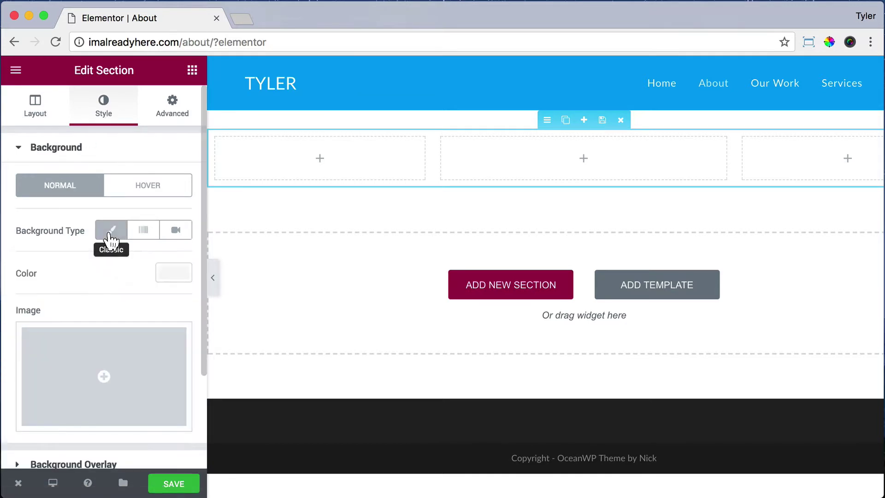
{"action": "left_click", "coordinate": [131, 376]}
{"action": "left_click", "coordinate": [62, 134]}
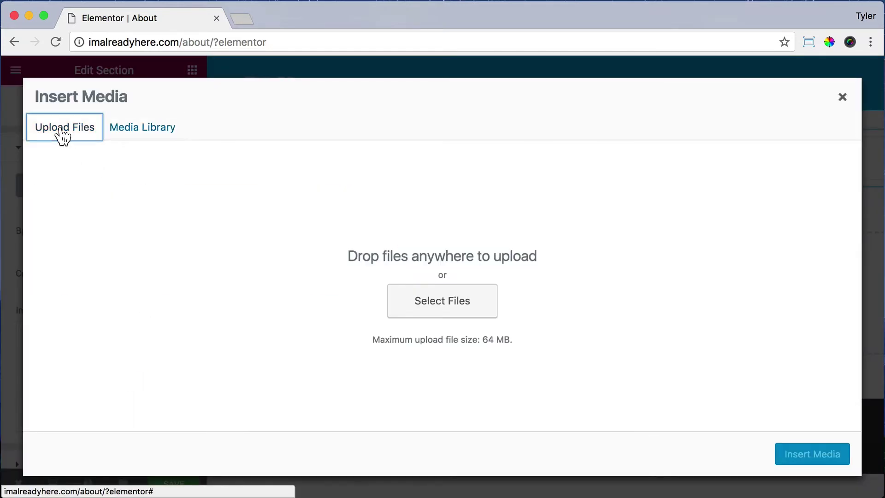
{"action": "left_click", "coordinate": [424, 309]}
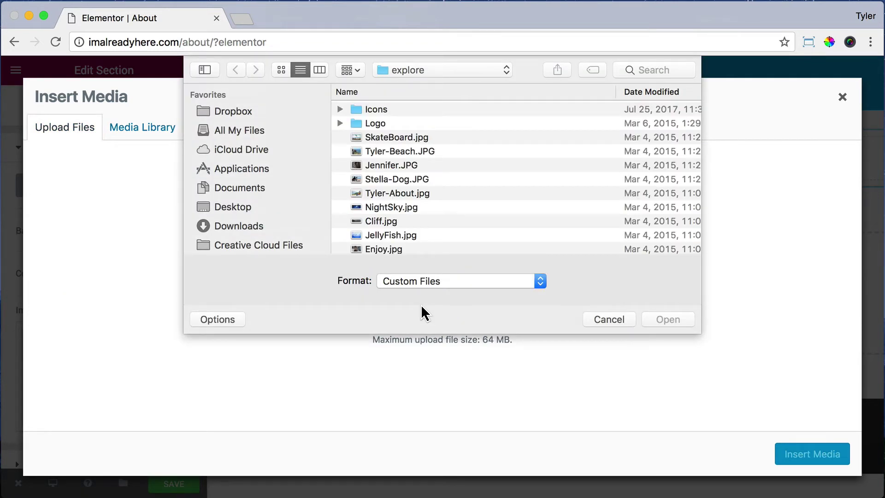
{"action": "left_click", "coordinate": [402, 195]}
{"action": "left_click", "coordinate": [668, 320]}
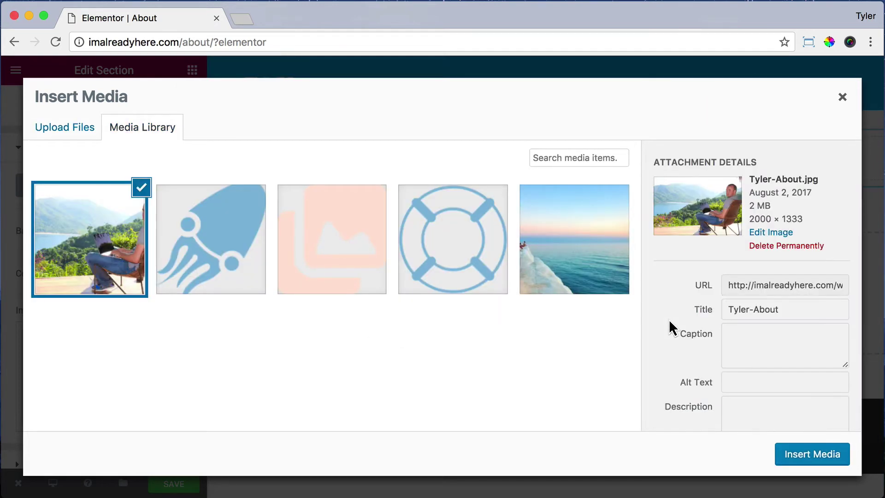
{"action": "left_click", "coordinate": [807, 457]}
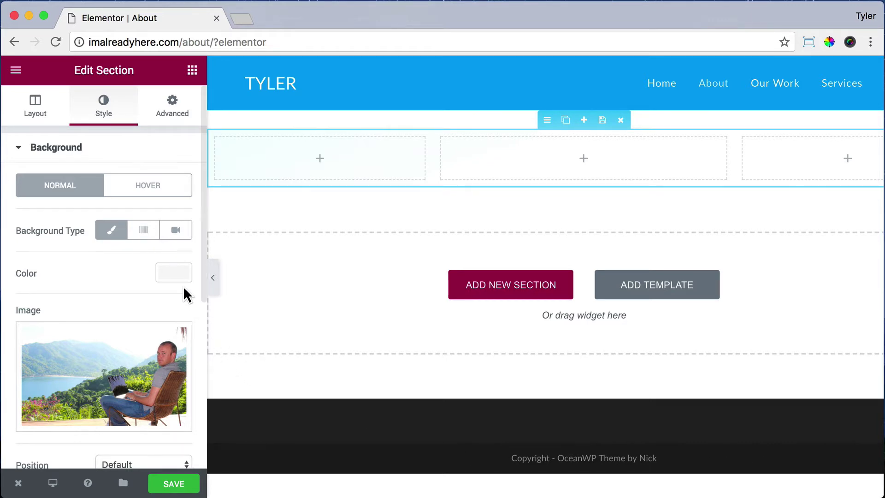
Step: Set the section background image to Cover size and Center Center position
{"action": "scroll", "coordinate": [184, 286], "scroll_direction": "down", "scroll_amount": 5}
{"action": "scroll", "coordinate": [184, 295], "scroll_direction": "down", "scroll_amount": 2}
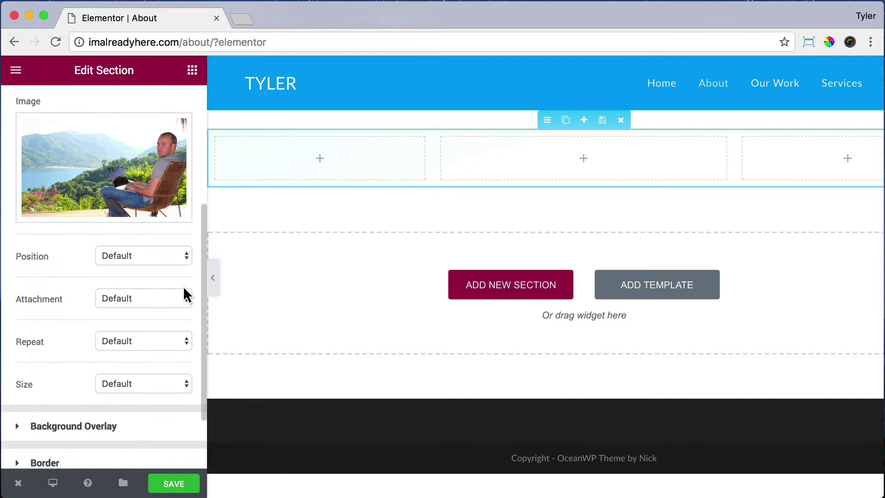
{"action": "scroll", "coordinate": [184, 290], "scroll_direction": "down", "scroll_amount": 1}
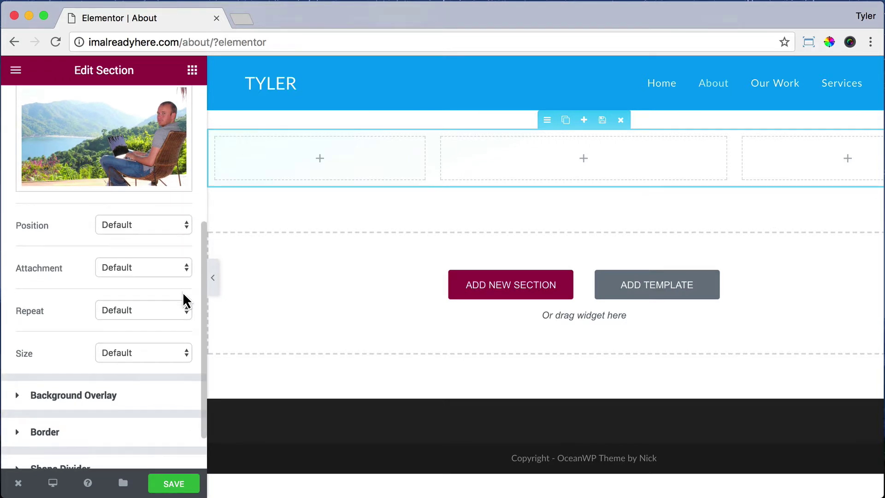
{"action": "left_click", "coordinate": [179, 311]}
{"action": "left_click", "coordinate": [159, 353]}
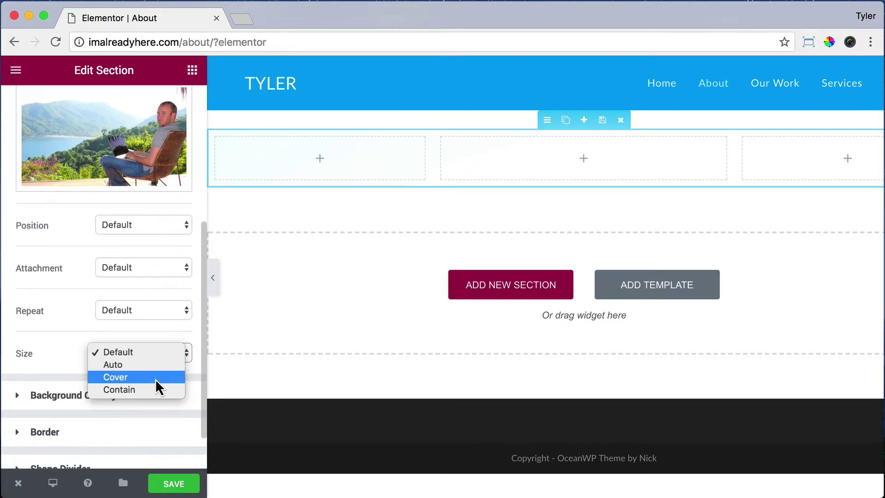
{"action": "left_click", "coordinate": [159, 385]}
{"action": "left_click", "coordinate": [178, 230]}
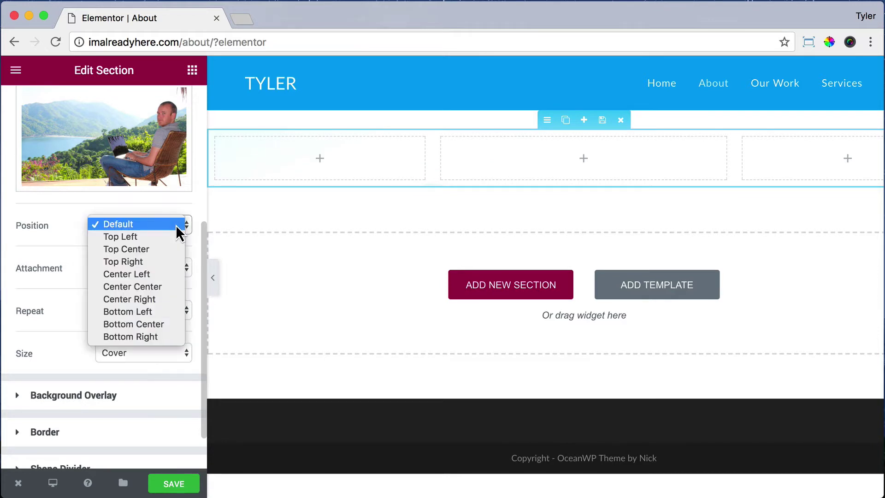
{"action": "left_click", "coordinate": [165, 286]}
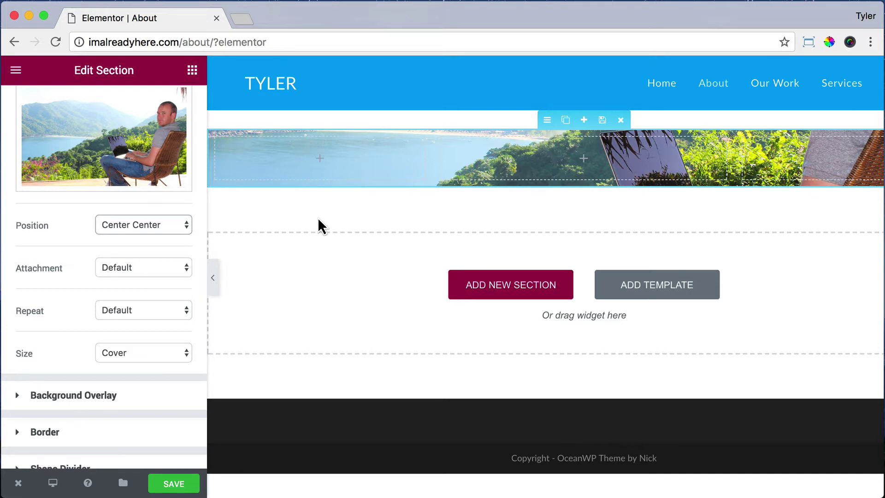
Step: Add a text block to the middle column with the centred sentence 'My mission is to help you start a business so you can change the world.'
{"action": "left_click", "coordinate": [192, 71]}
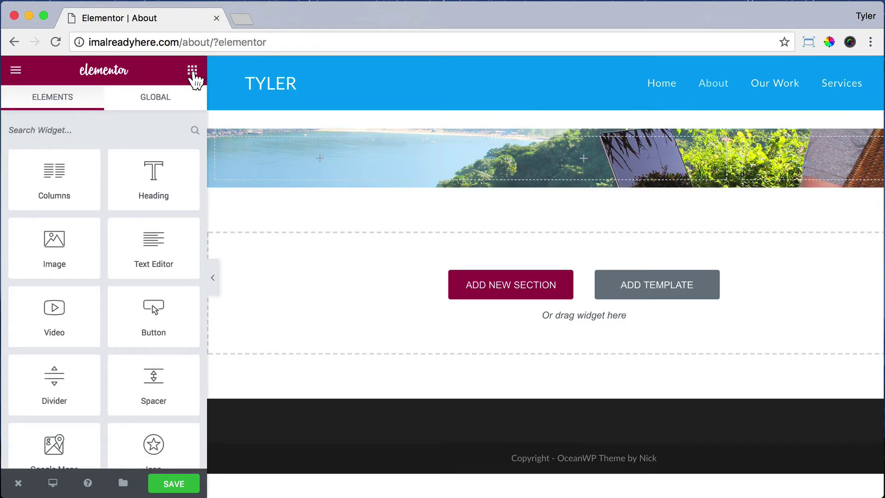
{"action": "left_click_drag", "start_coordinate": [148, 253], "coordinate": [525, 162]}
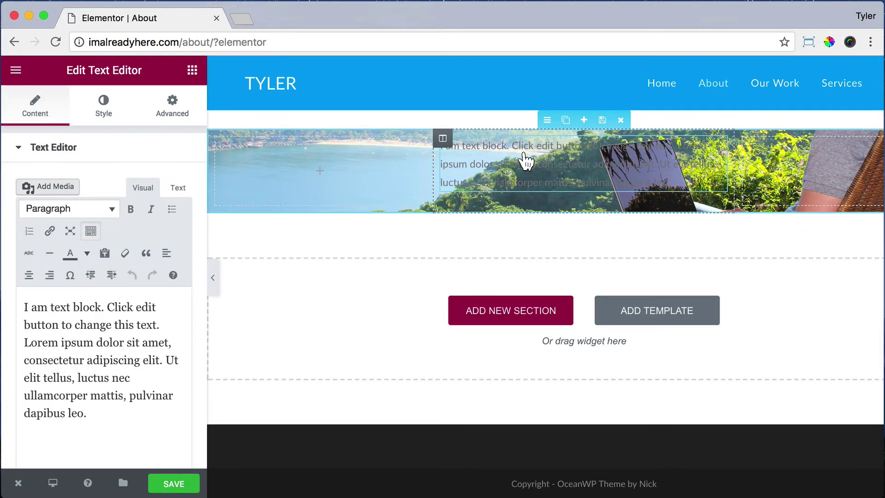
{"action": "left_click", "coordinate": [104, 253]}
{"action": "key", "text": "ctrl+a"}
{"action": "type", "text": "My mission is to help you start a business so you can change the world."}
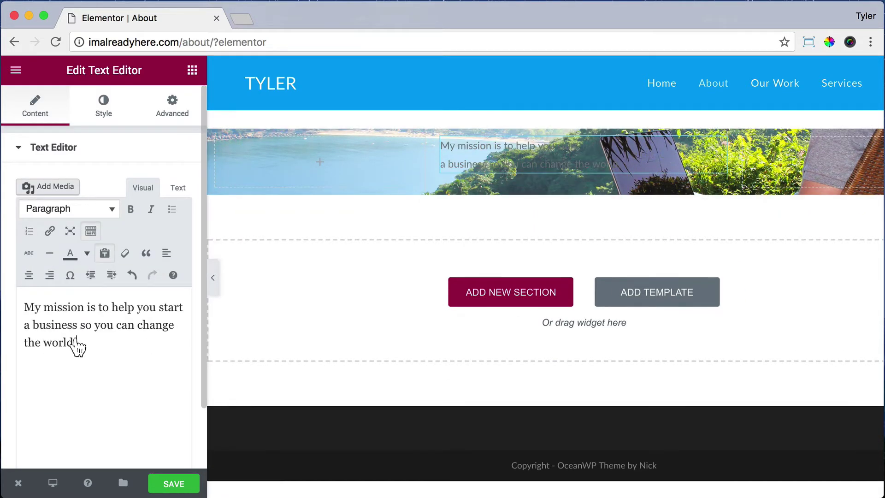
{"action": "left_click_drag", "start_coordinate": [76, 343], "coordinate": [5, 300]}
{"action": "left_click", "coordinate": [28, 275]}
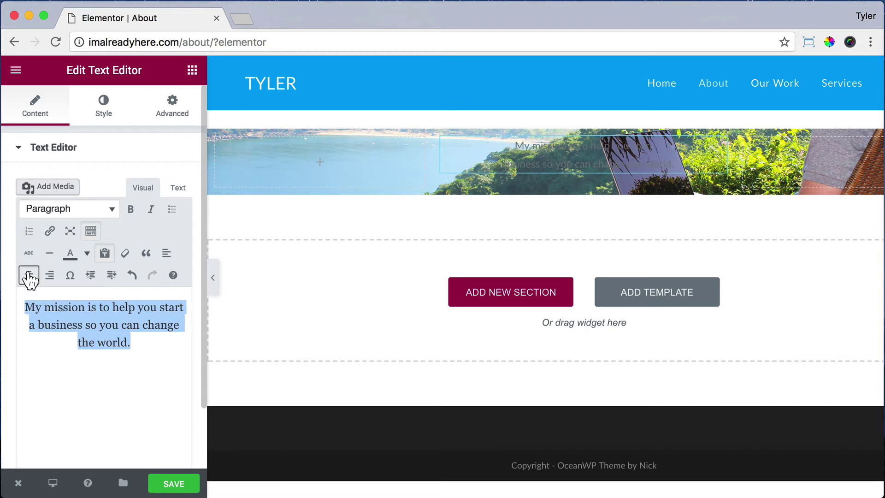
{"action": "left_click", "coordinate": [102, 107]}
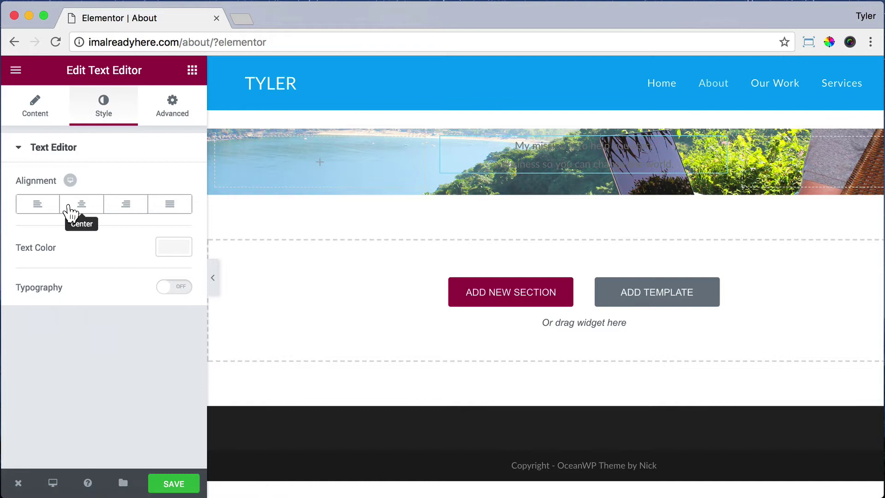
Step: Set the mission text colour to #707070
{"action": "left_click", "coordinate": [167, 249]}
{"action": "left_click", "coordinate": [60, 249]}
{"action": "type", "text": "7"}
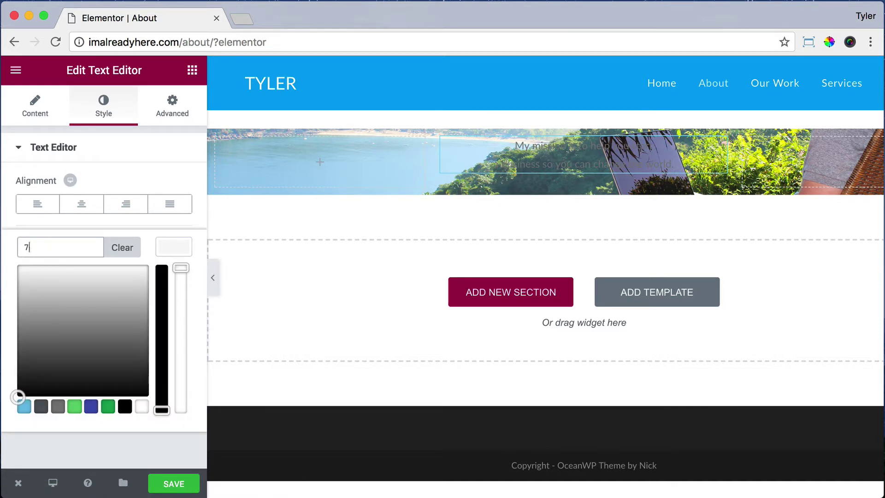
{"action": "type", "text": "07070"}
{"action": "left_click", "coordinate": [172, 252]}
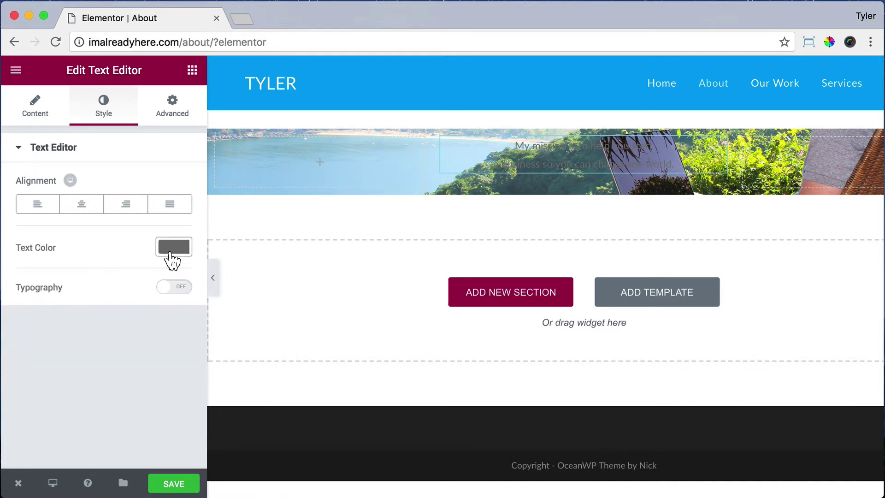
Step: Enable custom typography with a 22 px font size and weight 300
{"action": "left_click", "coordinate": [168, 291]}
{"action": "left_click", "coordinate": [162, 346]}
{"action": "type", "text": "22"}
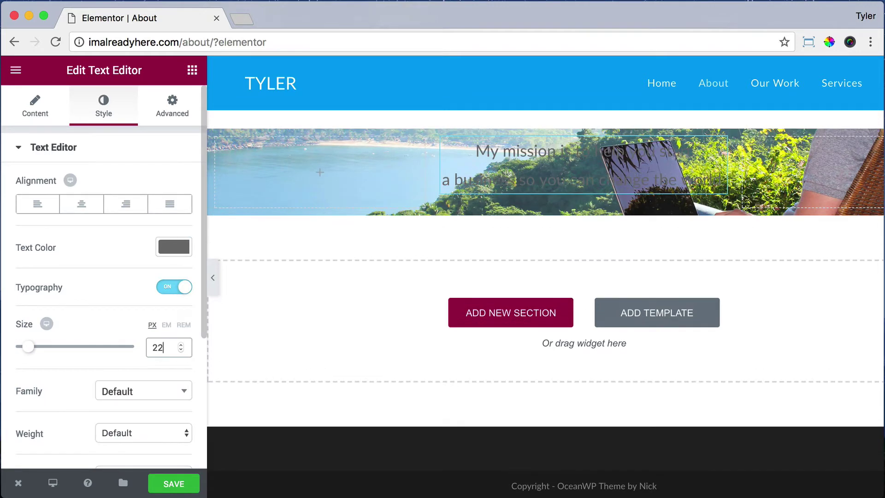
{"action": "scroll", "coordinate": [162, 346], "scroll_direction": "down", "scroll_amount": 1}
{"action": "scroll", "coordinate": [153, 351], "scroll_direction": "down", "scroll_amount": 2}
{"action": "left_click", "coordinate": [157, 319]}
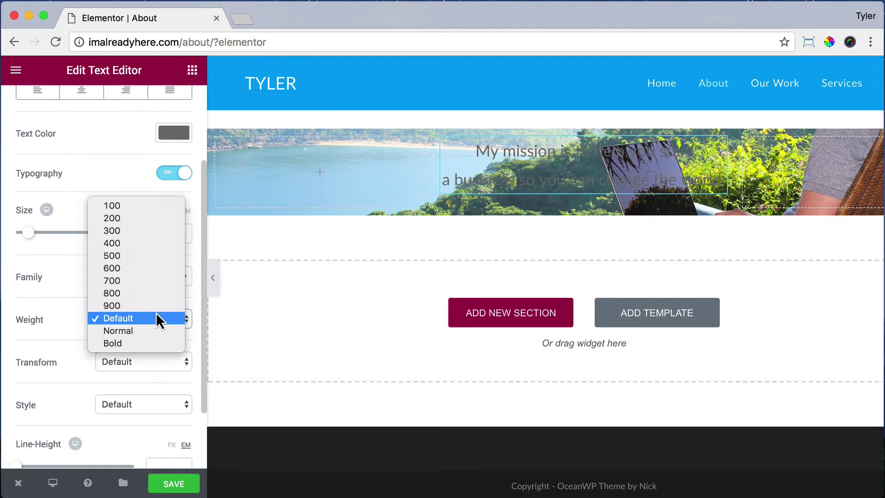
{"action": "left_click", "coordinate": [150, 231]}
{"action": "scroll", "coordinate": [145, 311], "scroll_direction": "down", "scroll_amount": 2}
{"action": "scroll", "coordinate": [145, 311], "scroll_direction": "up", "scroll_amount": 4}
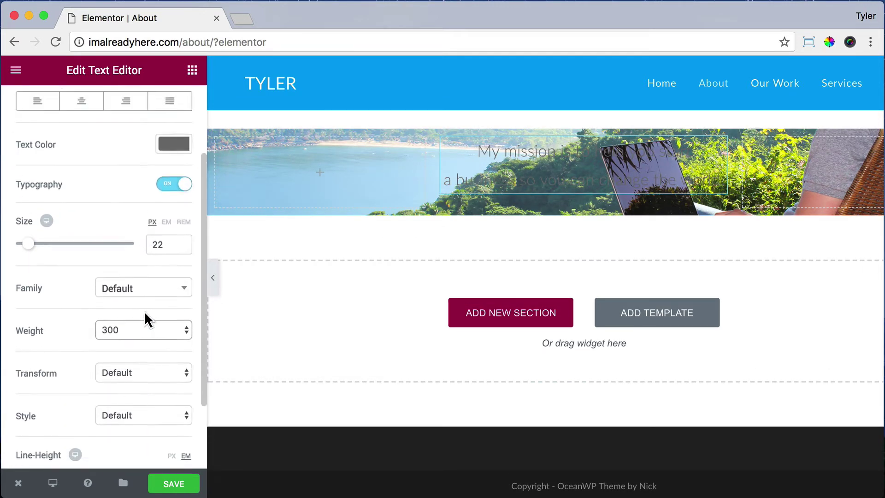
Step: Unlink the text block's margins and set top to 125 and bottom to 375
{"action": "left_click", "coordinate": [175, 112]}
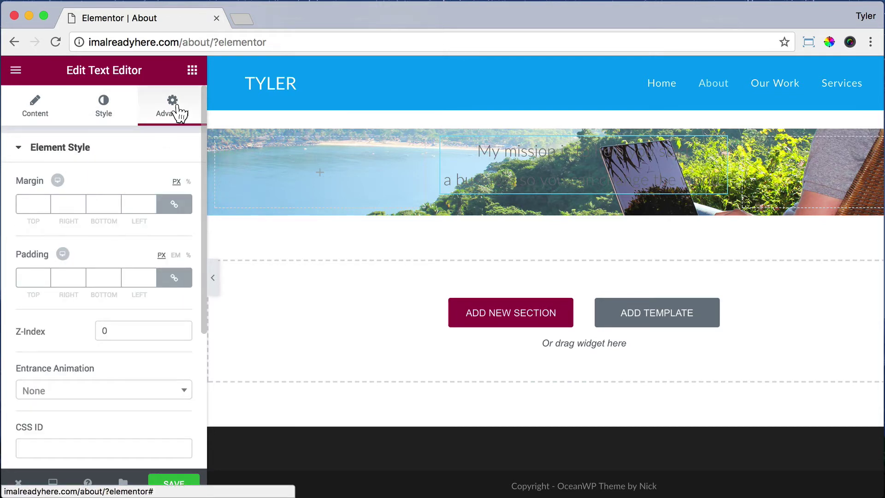
{"action": "left_click", "coordinate": [174, 205]}
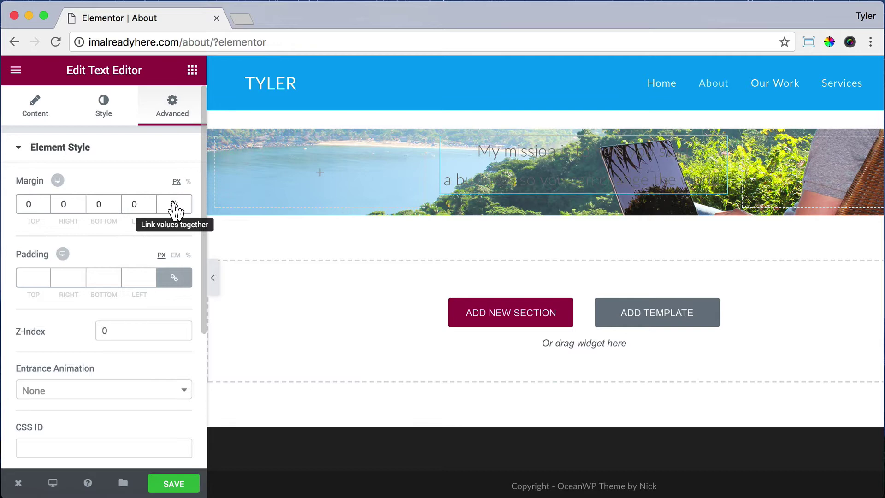
{"action": "double_click", "coordinate": [28, 202]}
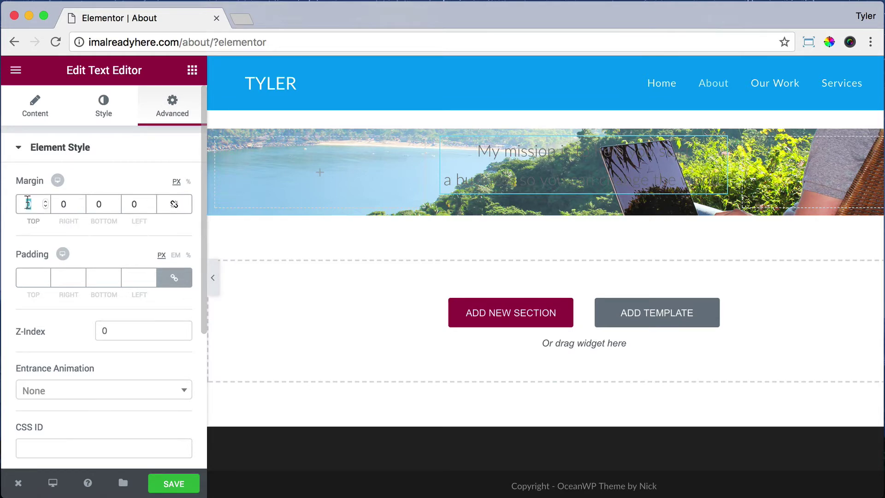
{"action": "type", "text": "125"}
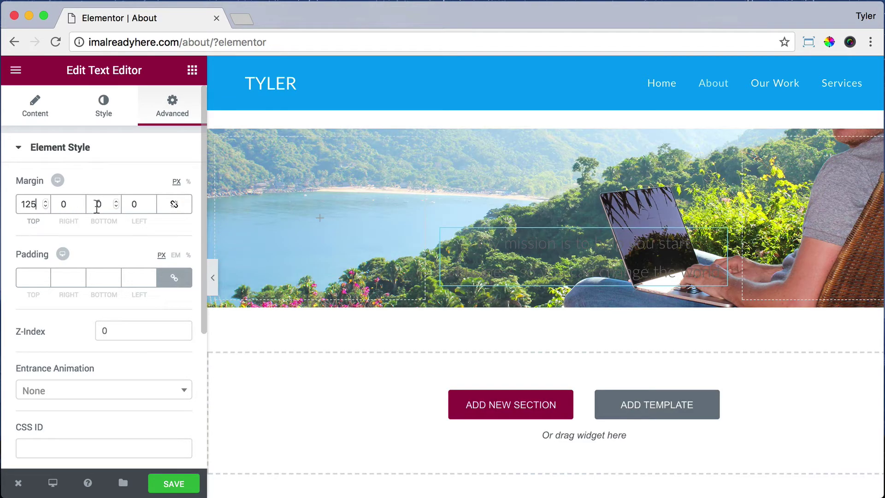
{"action": "double_click", "coordinate": [98, 205]}
{"action": "type", "text": "375"}
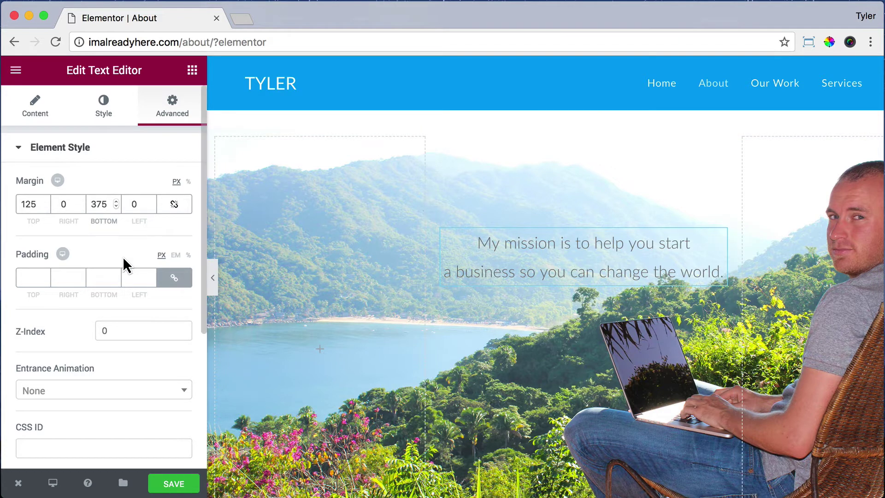
Step: Give the text block a Classic #ffffff background at full opacity
{"action": "scroll", "coordinate": [123, 261], "scroll_direction": "down", "scroll_amount": 5}
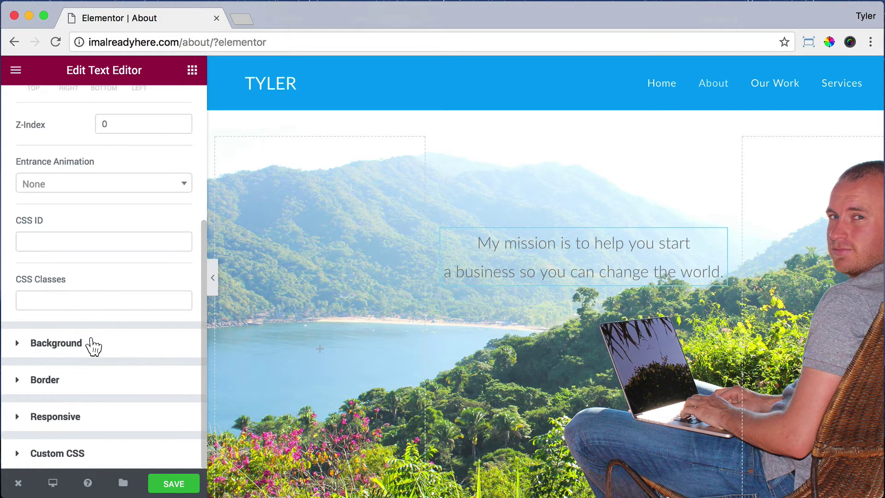
{"action": "left_click", "coordinate": [92, 346]}
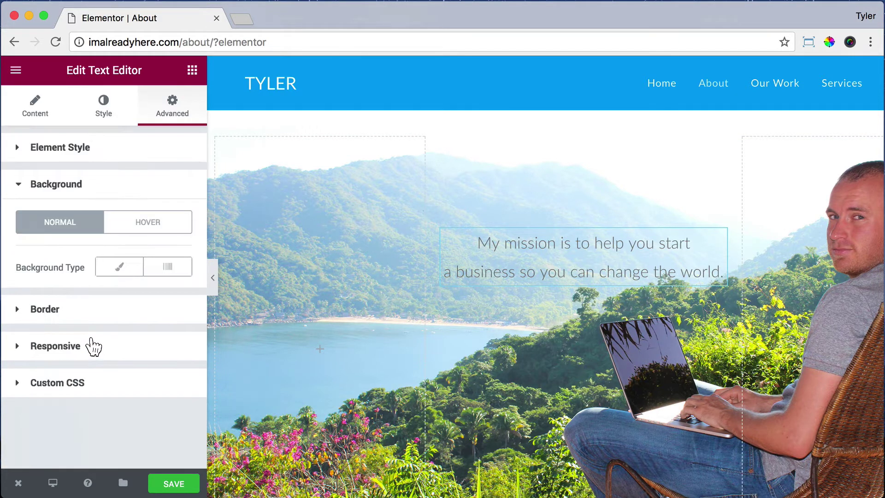
{"action": "left_click", "coordinate": [120, 271]}
{"action": "left_click", "coordinate": [174, 310]}
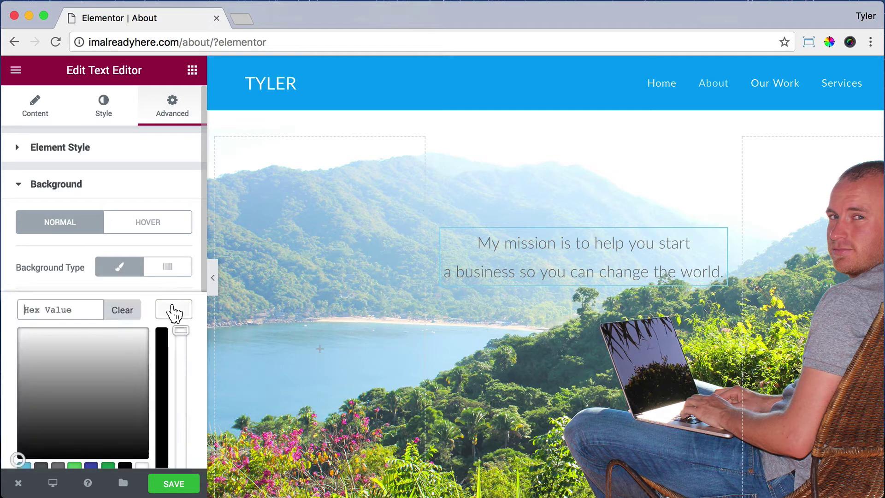
{"action": "left_click_drag", "start_coordinate": [107, 378], "coordinate": [2, 302]}
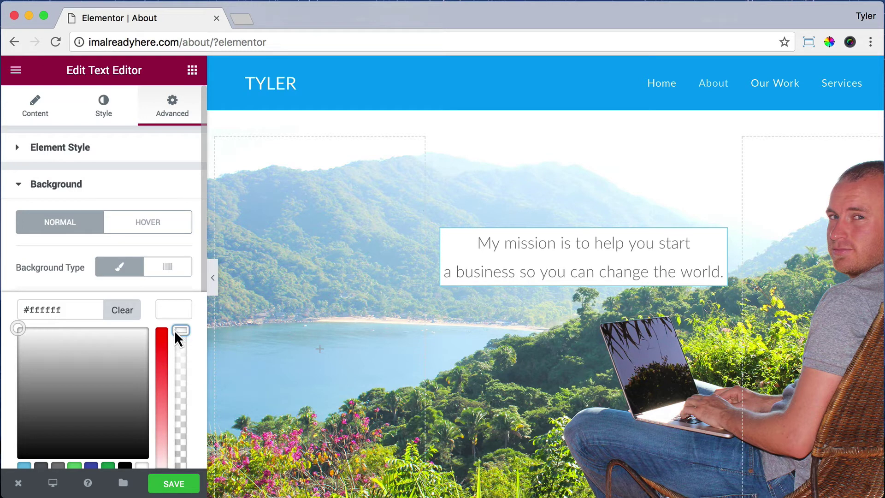
{"action": "left_click_drag", "start_coordinate": [174, 330], "coordinate": [170, 431]}
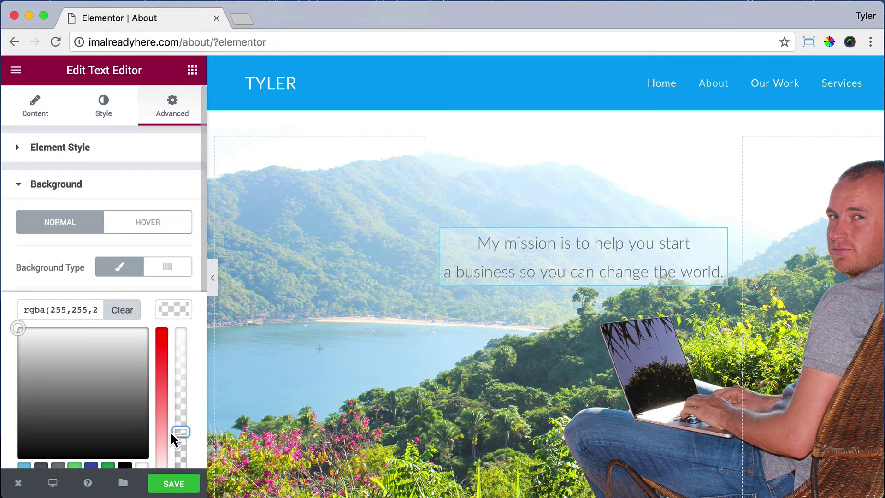
{"action": "left_click_drag", "start_coordinate": [174, 430], "coordinate": [181, 317]}
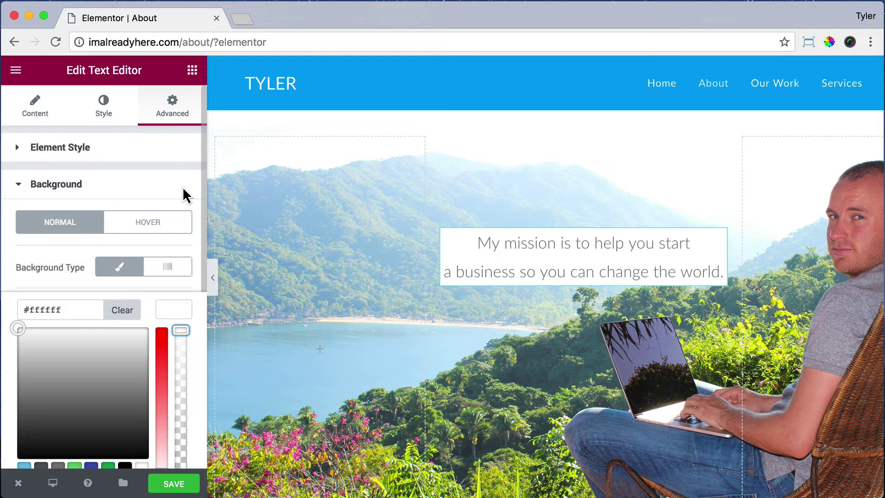
{"action": "scroll", "coordinate": [183, 196], "scroll_direction": "down", "scroll_amount": 3}
{"action": "scroll", "coordinate": [183, 196], "scroll_direction": "up", "scroll_amount": 1}
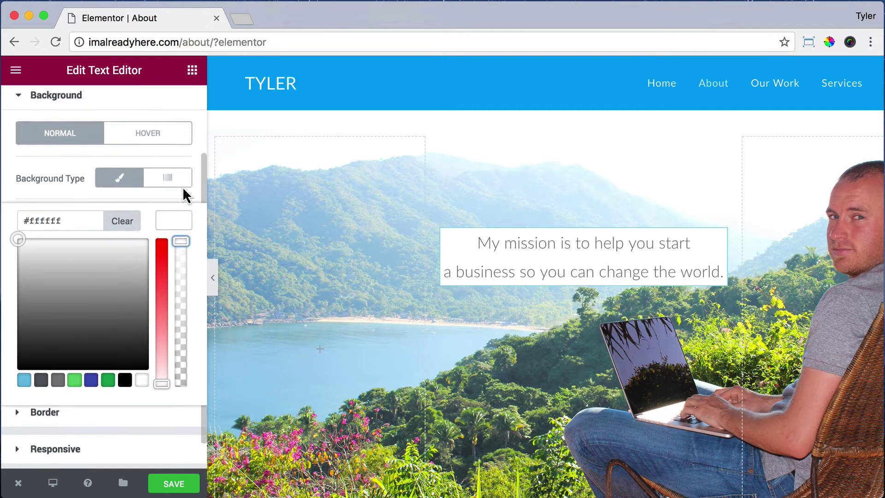
{"action": "scroll", "coordinate": [183, 196], "scroll_direction": "up", "scroll_amount": 2}
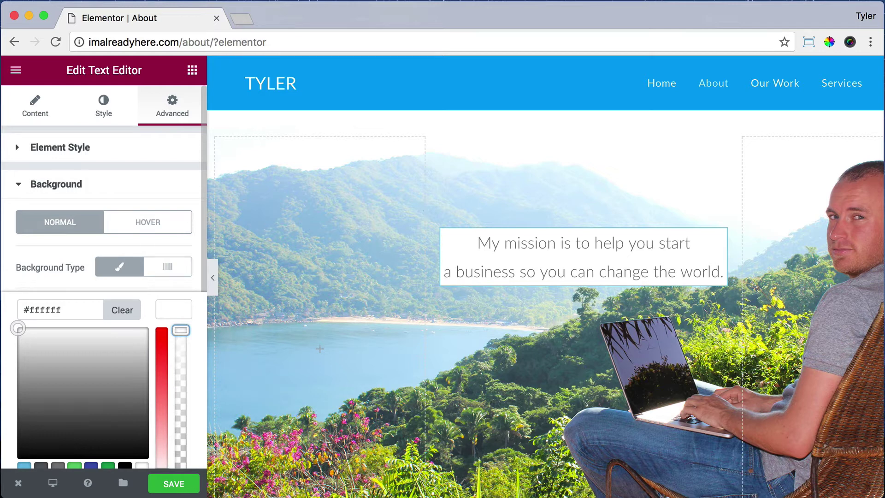
Step: Save the About page and open its published version from the exit menu
{"action": "left_click", "coordinate": [173, 484]}
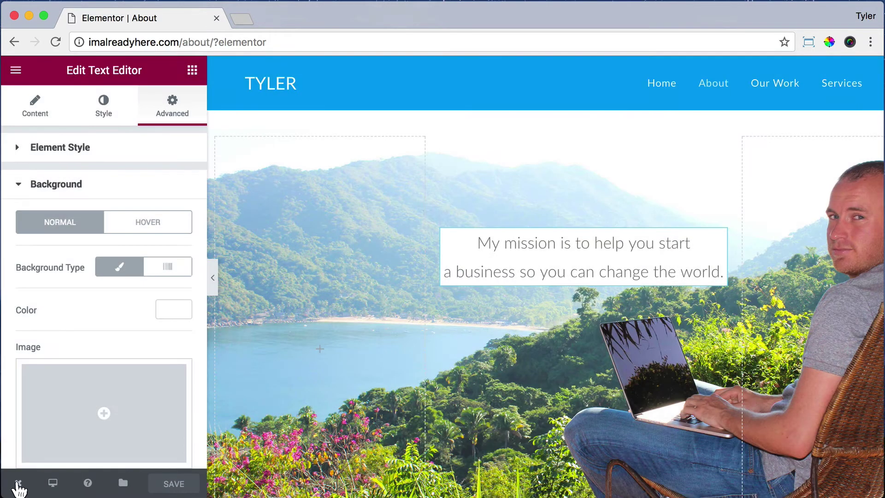
{"action": "mouse_move", "coordinate": [17, 487]}
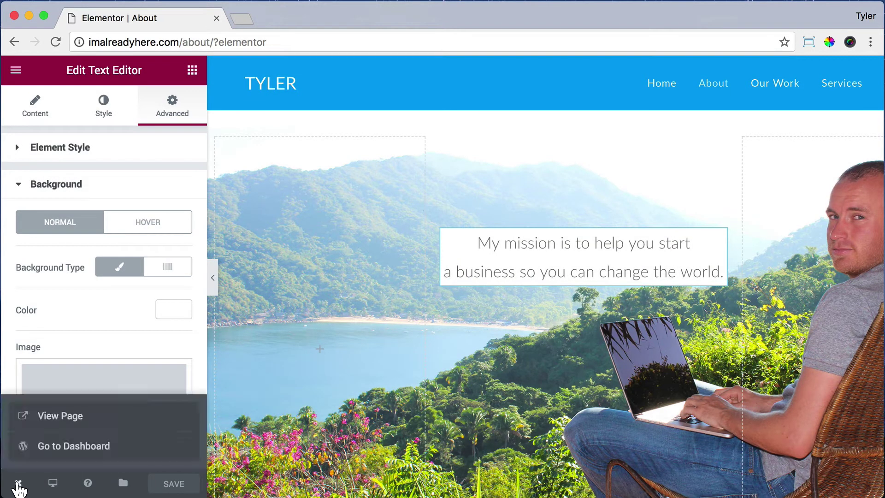
{"action": "left_click", "coordinate": [79, 419]}
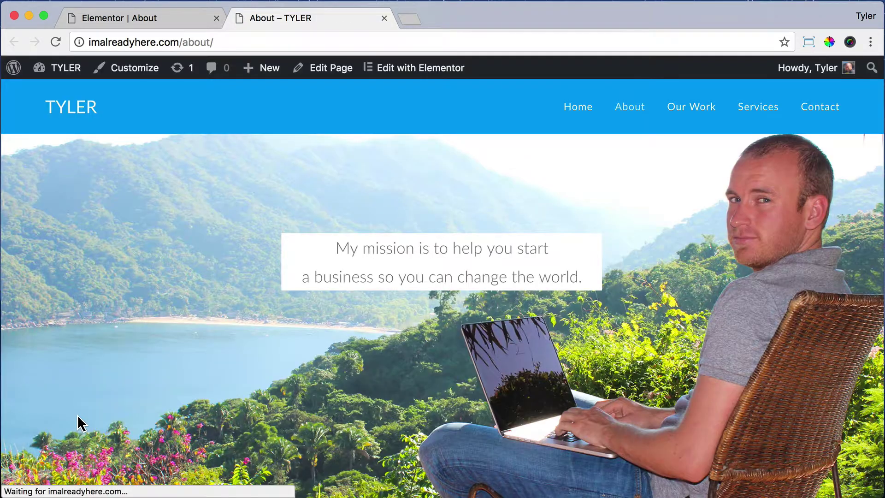
Step: Check the live page's lake hero and mission box, then close the Elementor | About tab
{"action": "scroll", "coordinate": [145, 295], "scroll_direction": "down", "scroll_amount": 5}
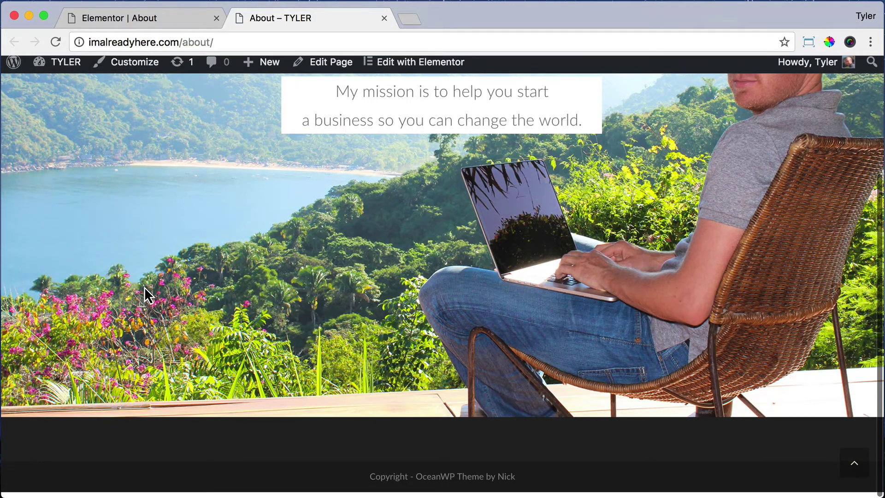
{"action": "scroll", "coordinate": [144, 286], "scroll_direction": "up", "scroll_amount": 10}
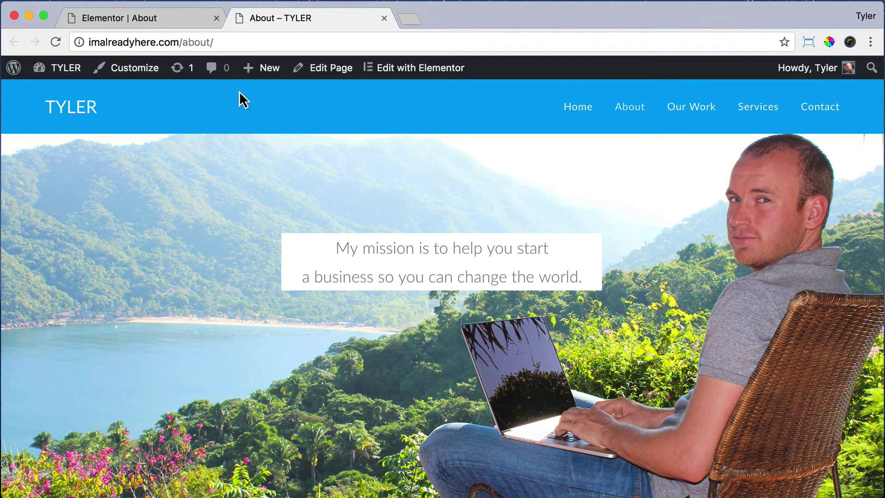
{"action": "left_click", "coordinate": [216, 18]}
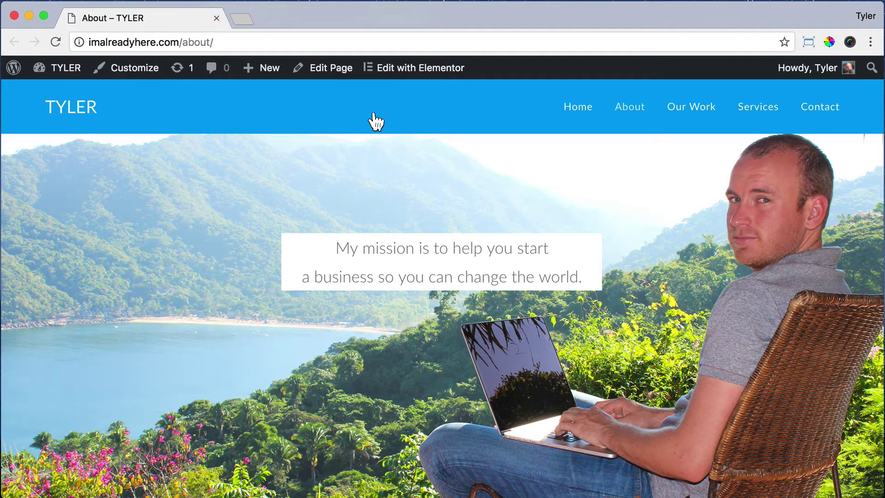
Step: Reopen the editor and add a three-column section below the hero, resized to about 15% / 70% / 15%
{"action": "left_click", "coordinate": [409, 75]}
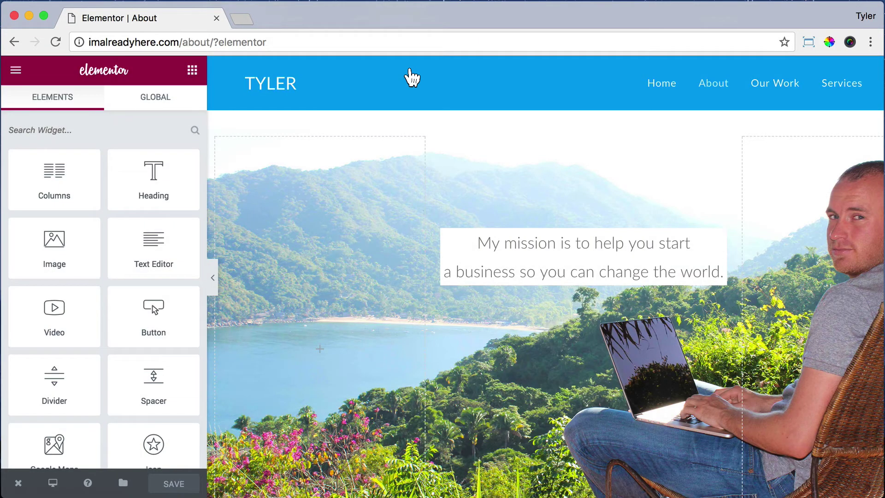
{"action": "scroll", "coordinate": [410, 76], "scroll_direction": "down", "scroll_amount": 5}
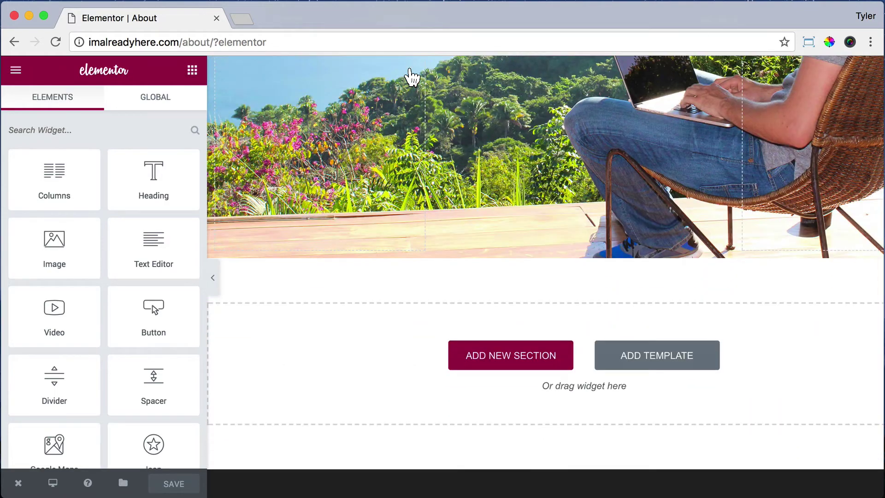
{"action": "left_click", "coordinate": [523, 361]}
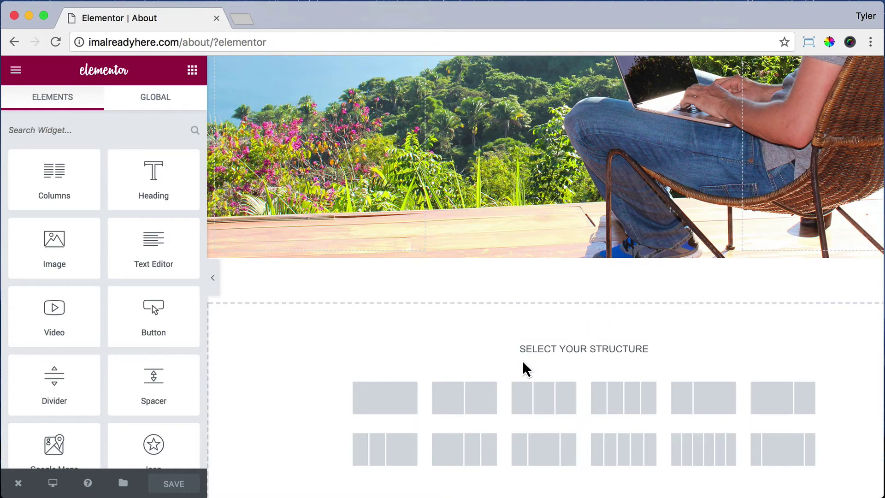
{"action": "left_click", "coordinate": [543, 396]}
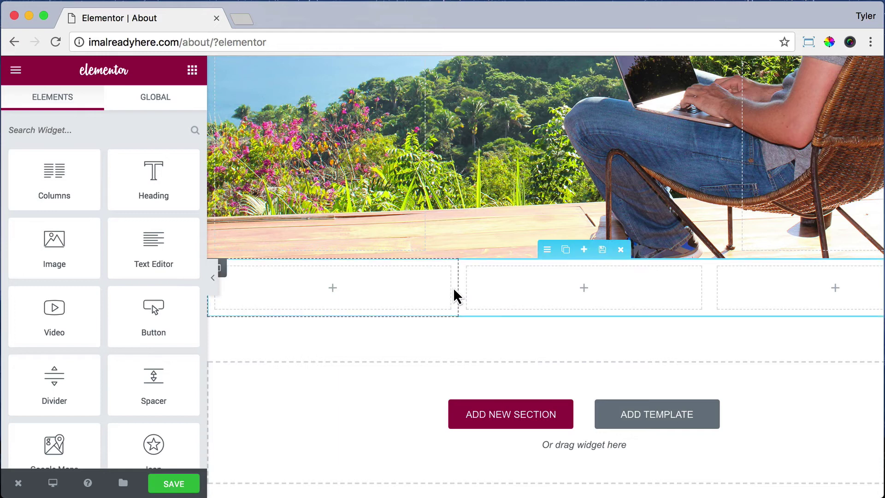
{"action": "left_click_drag", "start_coordinate": [456, 292], "coordinate": [317, 296]}
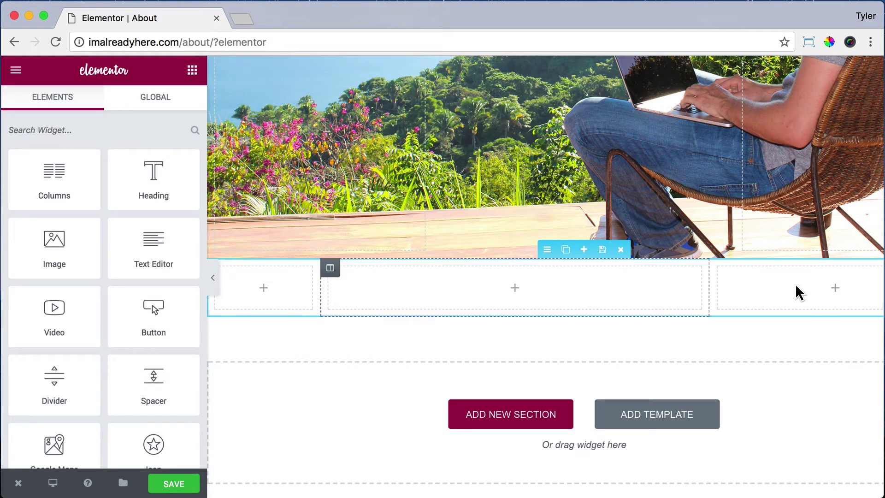
{"action": "left_click_drag", "start_coordinate": [706, 290], "coordinate": [846, 300]}
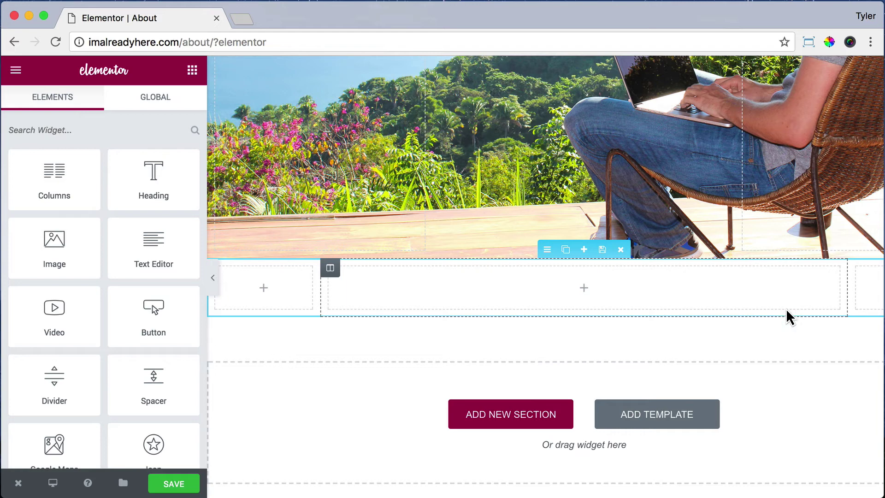
Step: Place a Text Editor in the middle column, paste the 20-million-views bio as plain text, and center it
{"action": "left_click_drag", "start_coordinate": [150, 239], "coordinate": [457, 286]}
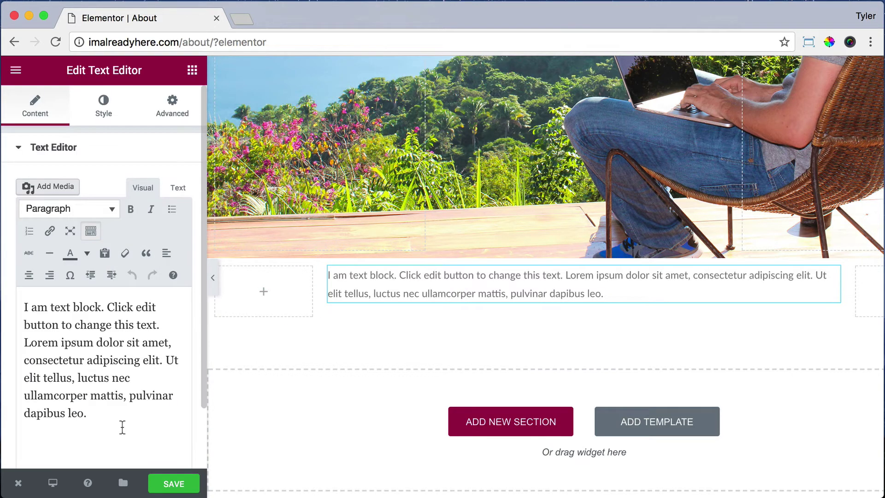
{"action": "left_click_drag", "start_coordinate": [121, 423], "coordinate": [20, 302]}
{"action": "left_click", "coordinate": [106, 256]}
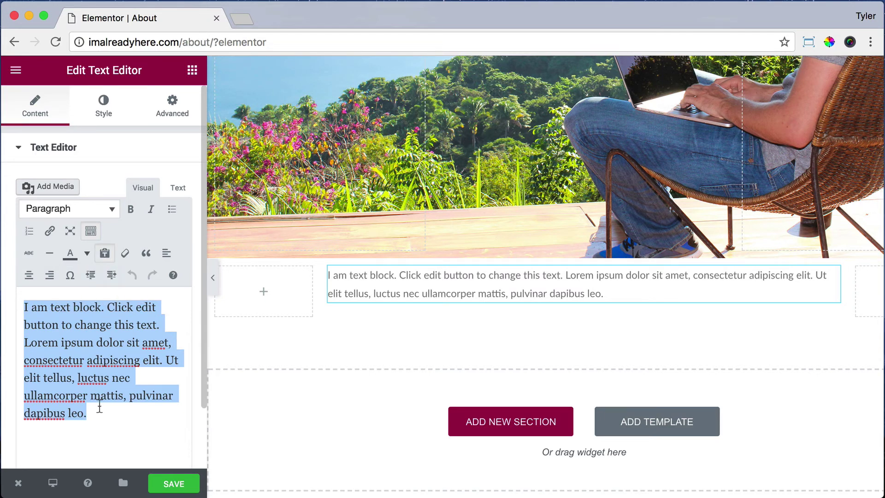
{"action": "type", "text": "Hi, my name is Tyler Moore, and I am so grateful to help so many people succeed with over 20 million views and 200,000 subscribers.  All I can say is \"Thank You\"."}
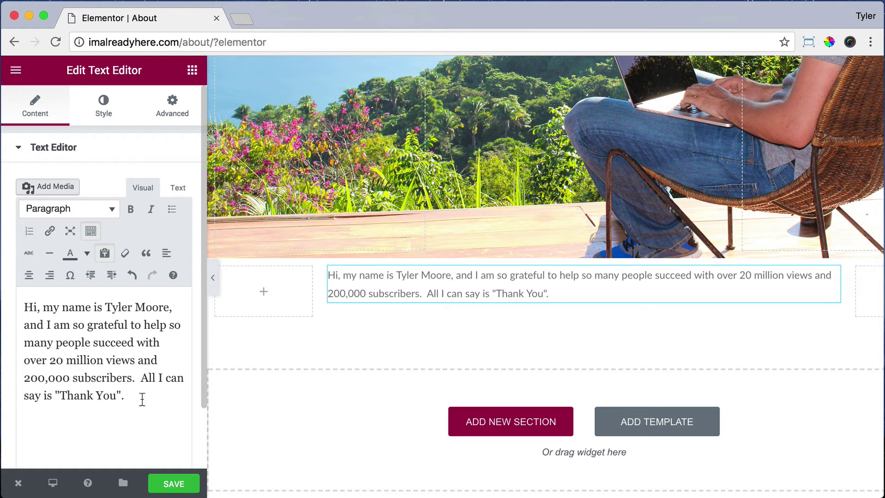
{"action": "left_click_drag", "start_coordinate": [140, 399], "coordinate": [3, 307]}
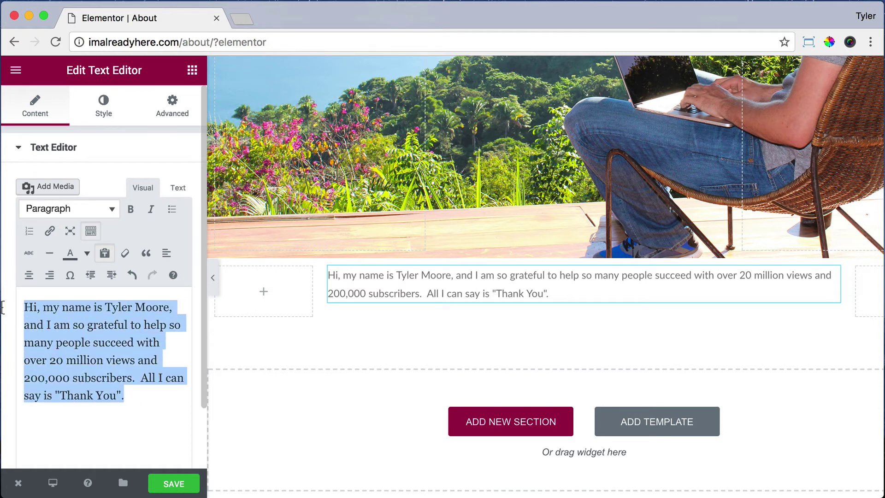
{"action": "left_click", "coordinate": [28, 276]}
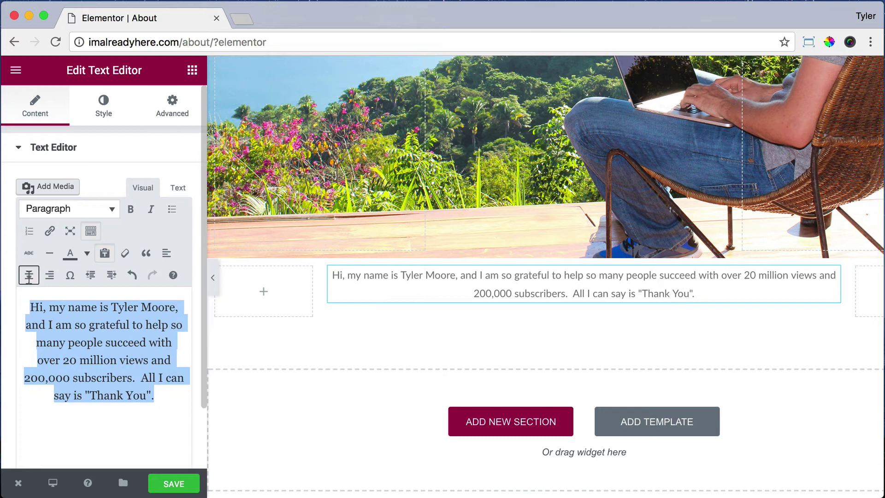
Step: Set the bio text colour to #707070
{"action": "left_click", "coordinate": [95, 113]}
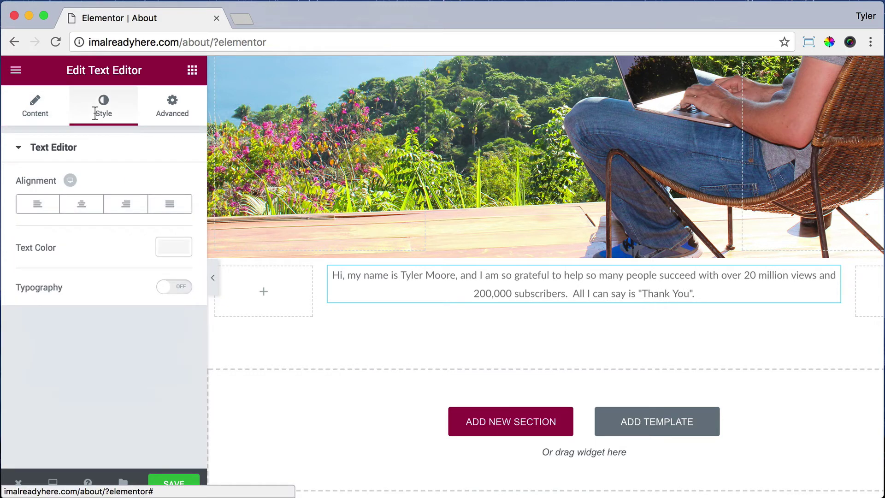
{"action": "left_click", "coordinate": [171, 247]}
{"action": "left_click", "coordinate": [65, 243]}
{"action": "type", "text": "#707070"}
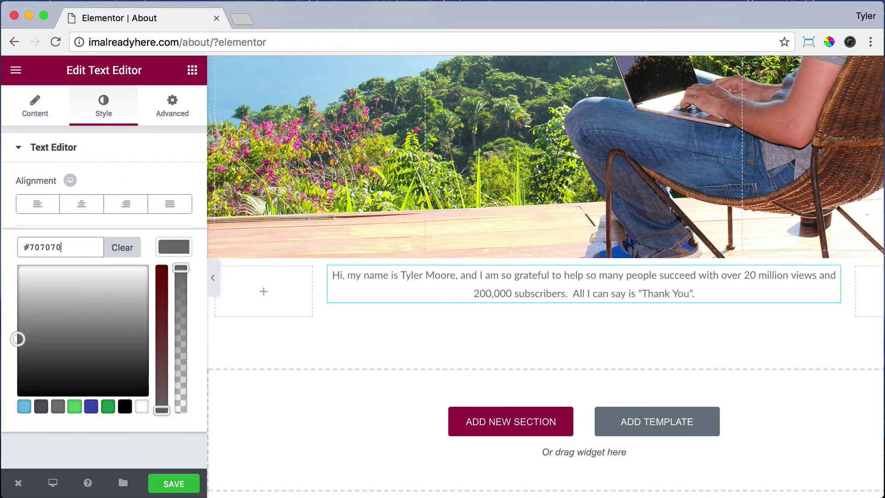
{"action": "left_click", "coordinate": [174, 246]}
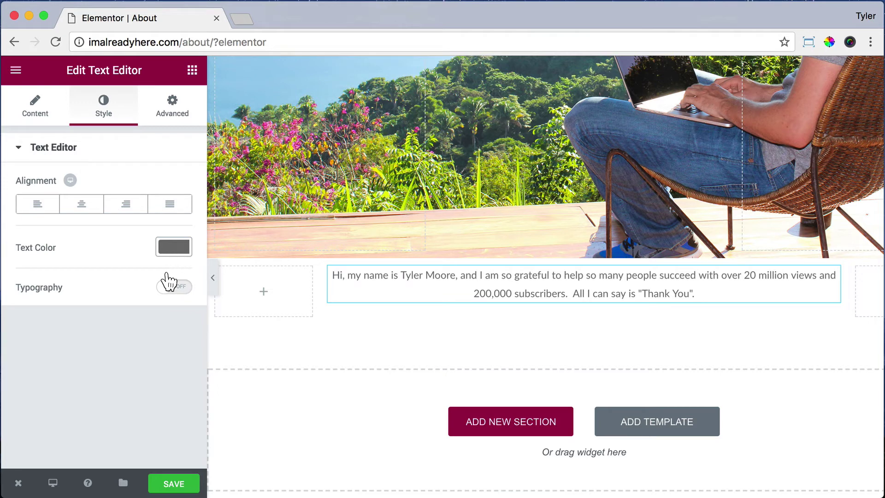
Step: Turn on custom typography with font size 23 px and weight 300
{"action": "left_click", "coordinate": [163, 287]}
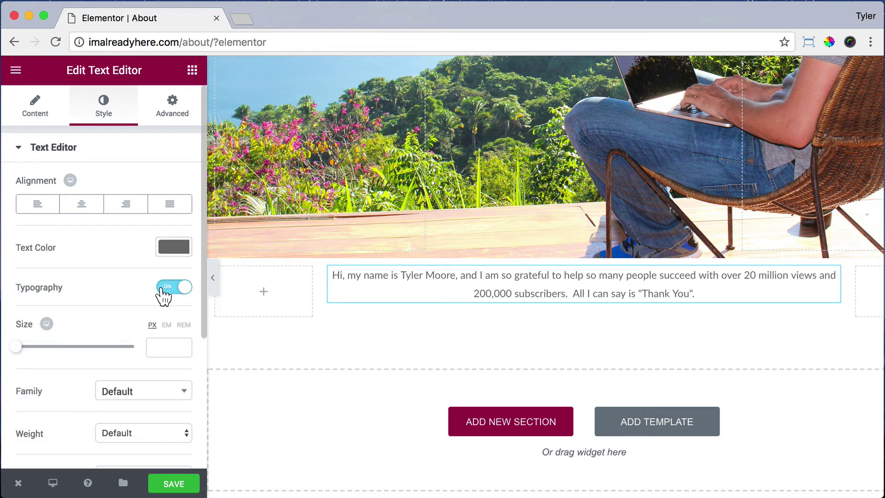
{"action": "left_click", "coordinate": [162, 347]}
{"action": "type", "text": "23"}
{"action": "scroll", "coordinate": [152, 364], "scroll_direction": "down", "scroll_amount": 2}
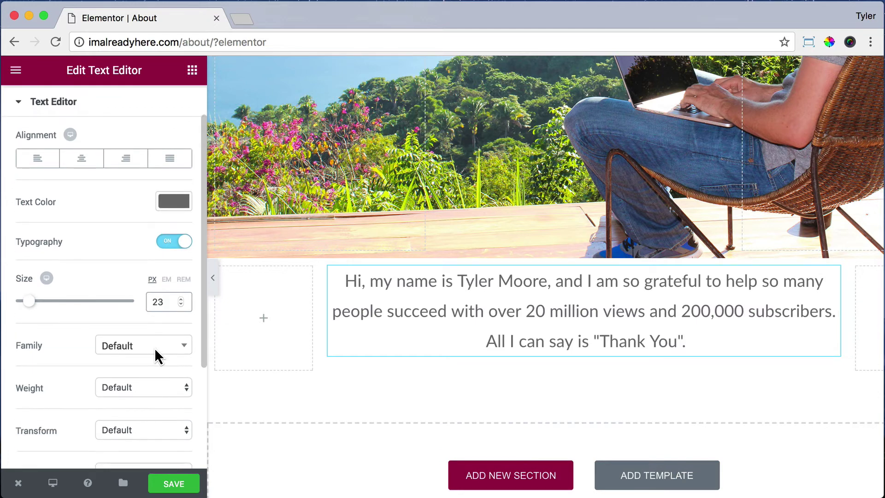
{"action": "left_click", "coordinate": [152, 389]}
{"action": "left_click", "coordinate": [146, 301]}
{"action": "scroll", "coordinate": [203, 306], "scroll_direction": "down", "scroll_amount": 5}
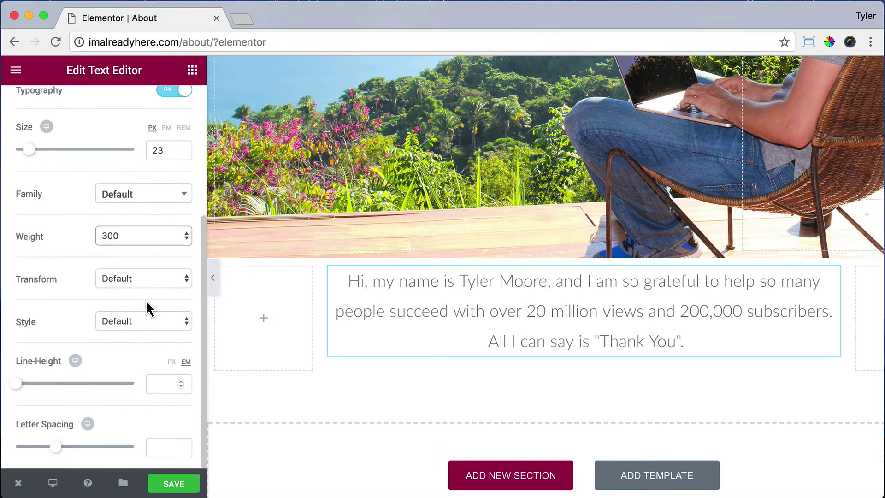
{"action": "scroll", "coordinate": [150, 306], "scroll_direction": "up", "scroll_amount": 6}
{"action": "left_click", "coordinate": [164, 105]}
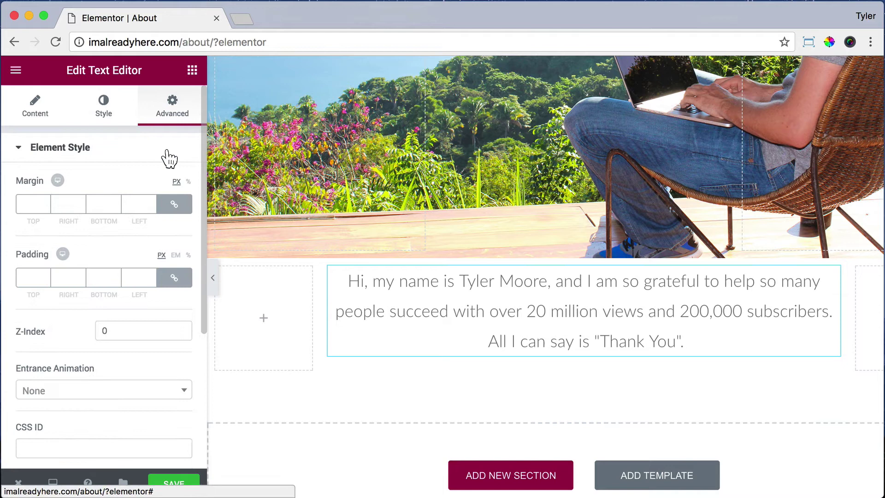
Step: Unlink the bio's margins, set top and bottom to 100 px, and save the page
{"action": "left_click", "coordinate": [176, 208]}
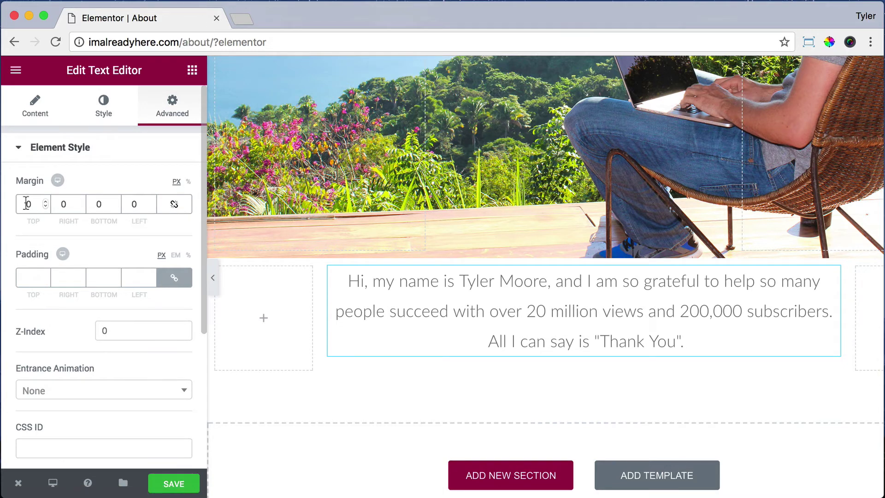
{"action": "type", "text": "100"}
{"action": "left_click", "coordinate": [65, 204]}
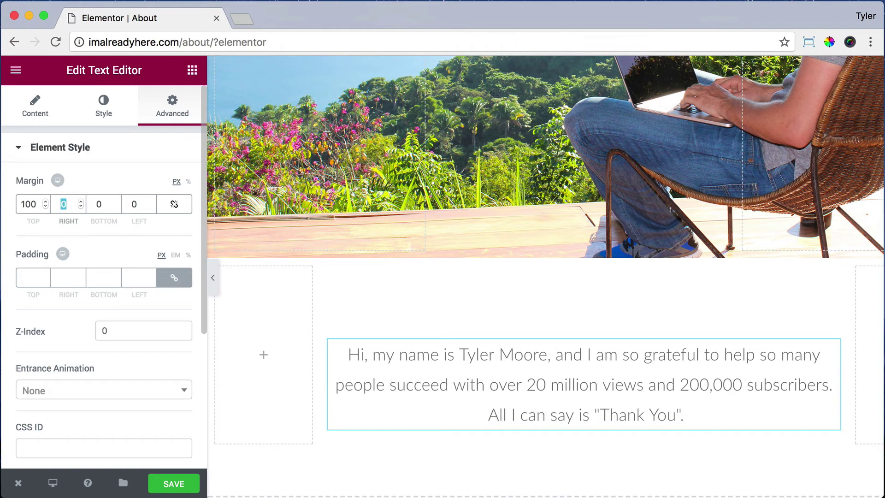
{"action": "double_click", "coordinate": [97, 203]}
{"action": "type", "text": "100"}
{"action": "scroll", "coordinate": [377, 267], "scroll_direction": "down", "scroll_amount": 4}
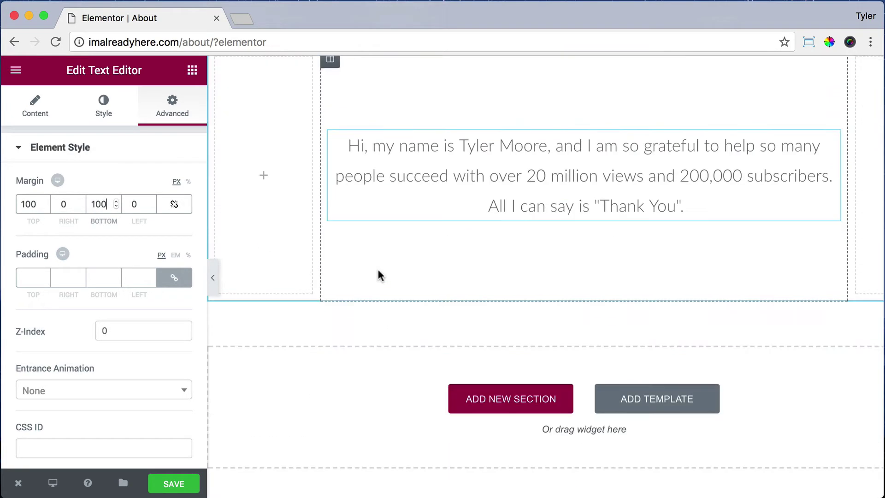
{"action": "scroll", "coordinate": [378, 267], "scroll_direction": "up", "scroll_amount": 3}
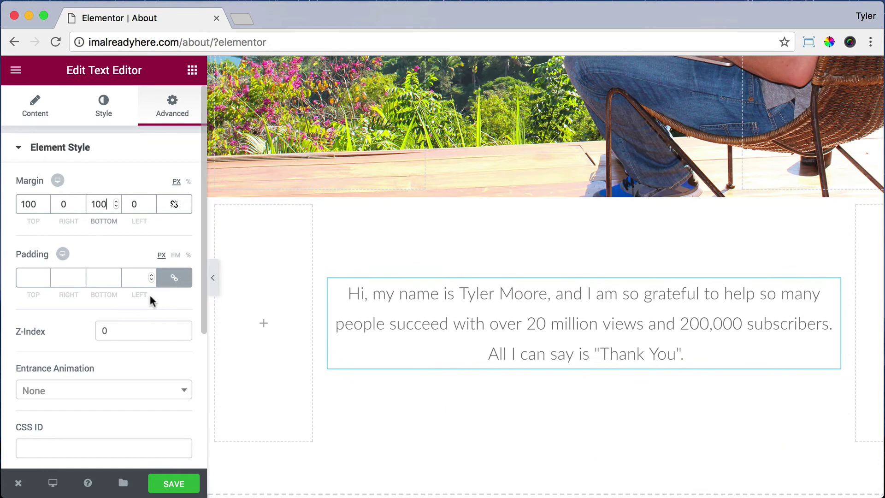
{"action": "left_click", "coordinate": [176, 485]}
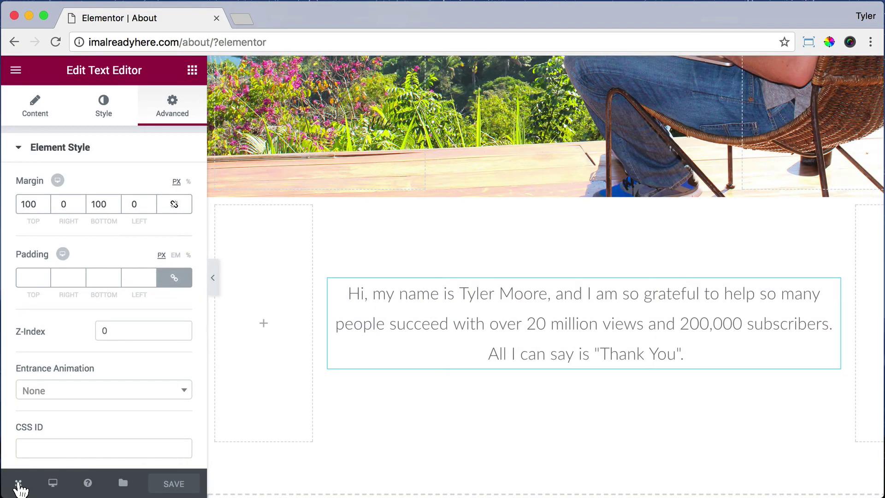
Step: View the live About page to check the spaced bio, then close the Elementor | About tab
{"action": "mouse_move", "coordinate": [18, 484]}
{"action": "left_click", "coordinate": [83, 416]}
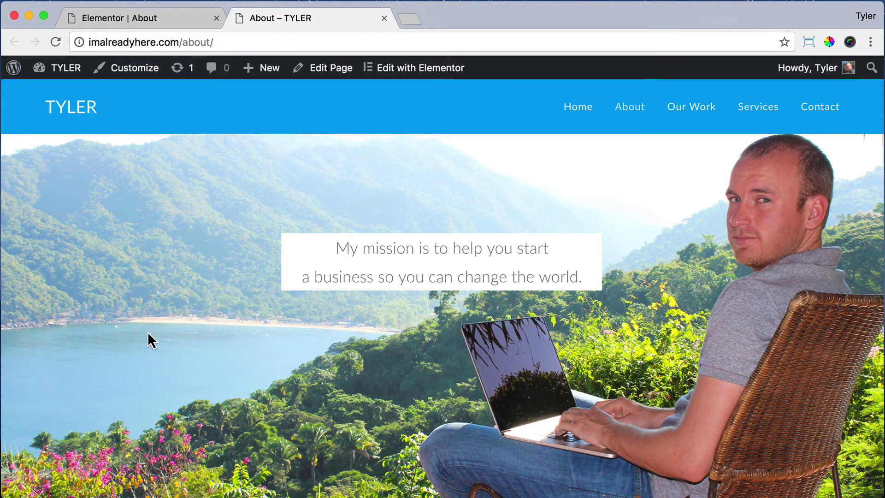
{"action": "scroll", "coordinate": [200, 279], "scroll_direction": "down", "scroll_amount": 10}
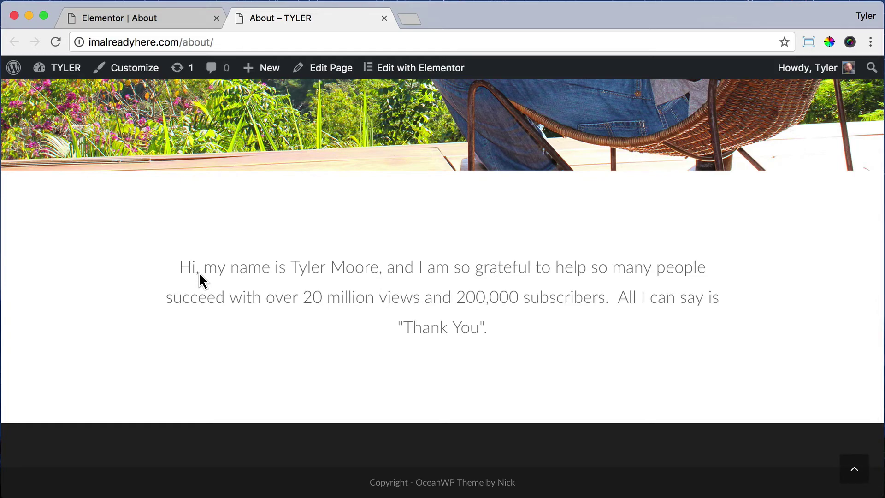
{"action": "scroll", "coordinate": [199, 278], "scroll_direction": "up", "scroll_amount": 10}
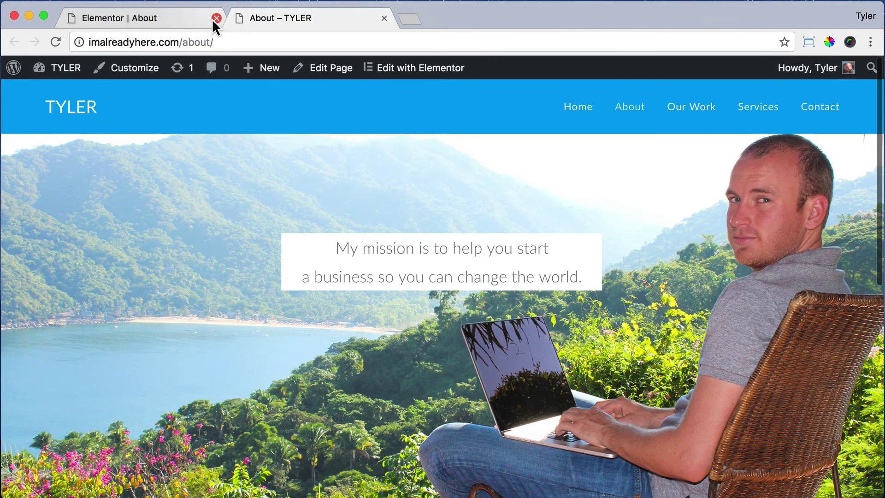
{"action": "left_click", "coordinate": [213, 19]}
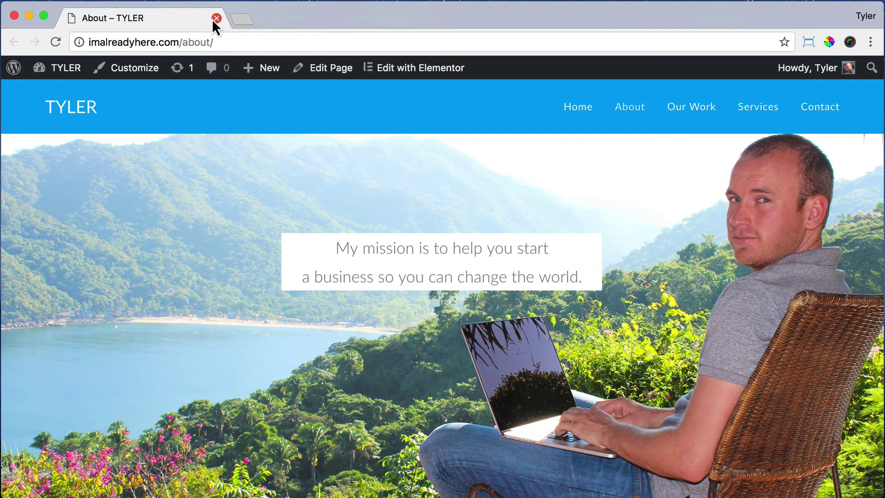
Step: Return to the editor and add a section of three equal columns beneath the bio paragraph
{"action": "left_click", "coordinate": [396, 68]}
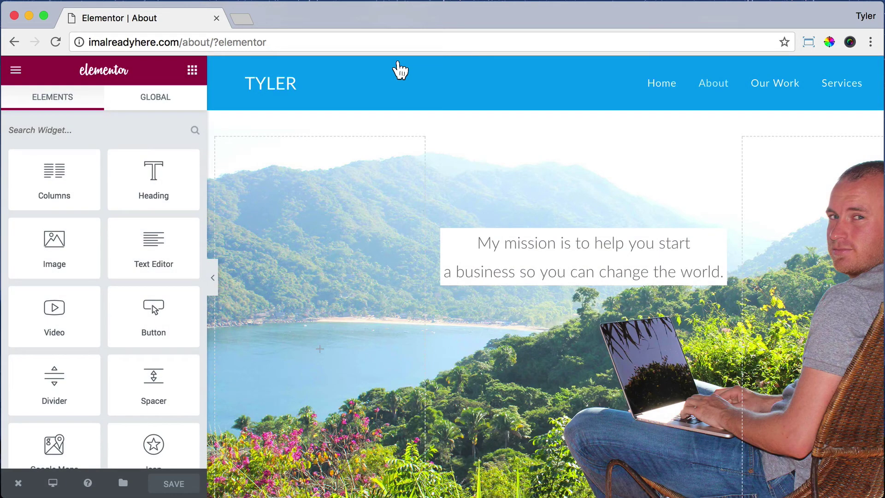
{"action": "scroll", "coordinate": [399, 72], "scroll_direction": "down", "scroll_amount": 10}
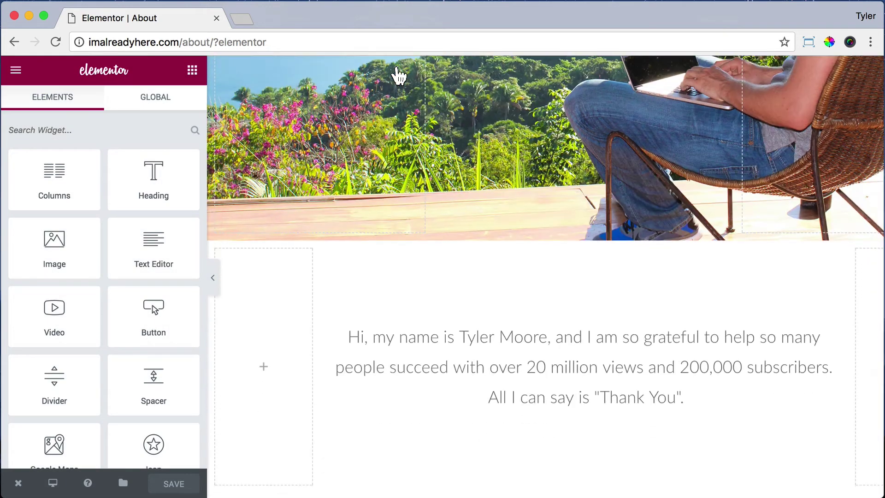
{"action": "scroll", "coordinate": [399, 73], "scroll_direction": "down", "scroll_amount": 5}
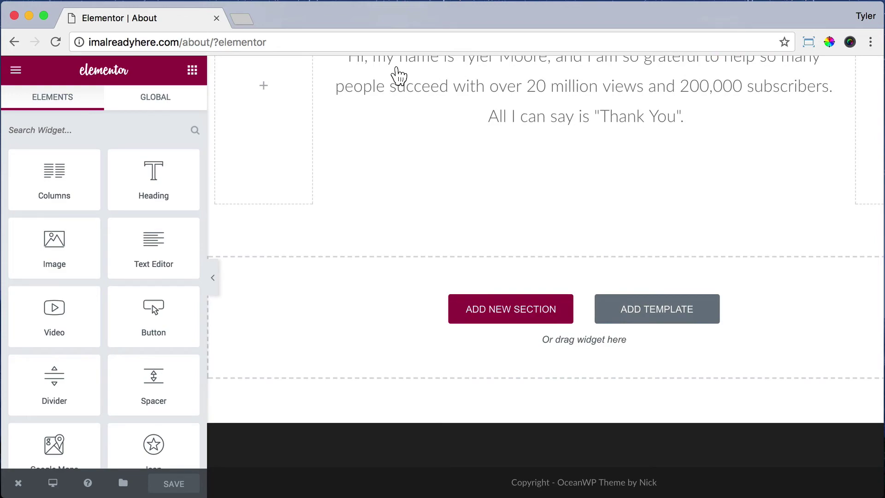
{"action": "scroll", "coordinate": [399, 75], "scroll_direction": "up", "scroll_amount": 15}
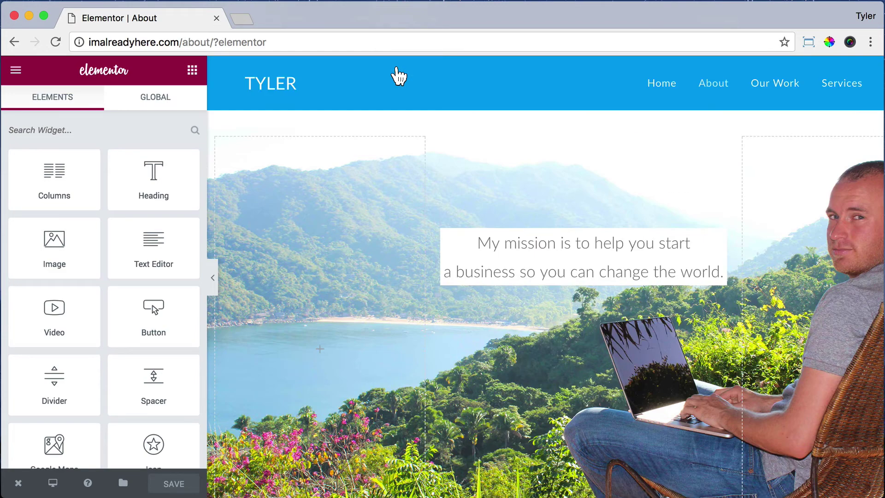
{"action": "scroll", "coordinate": [399, 76], "scroll_direction": "down", "scroll_amount": 15}
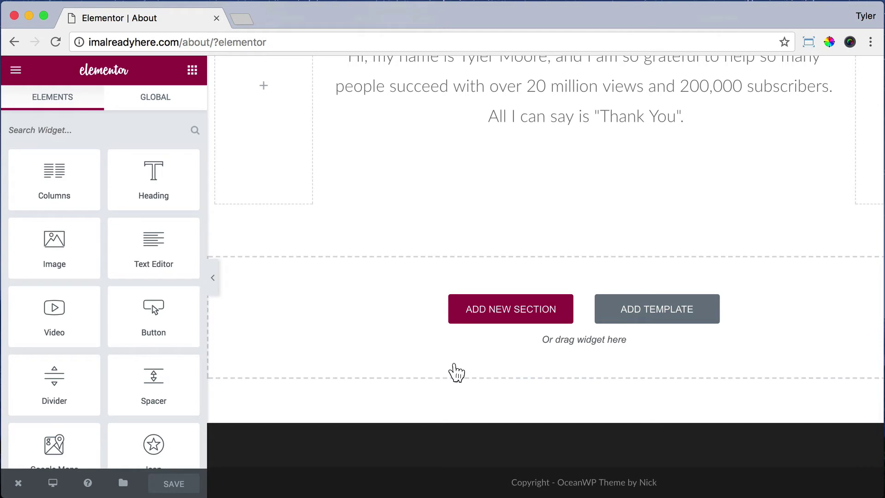
{"action": "left_click", "coordinate": [539, 318]}
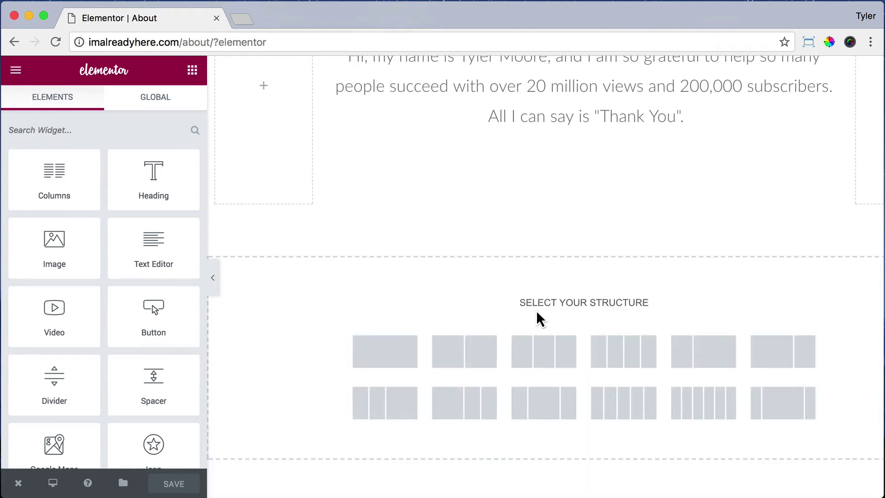
{"action": "left_click", "coordinate": [549, 358]}
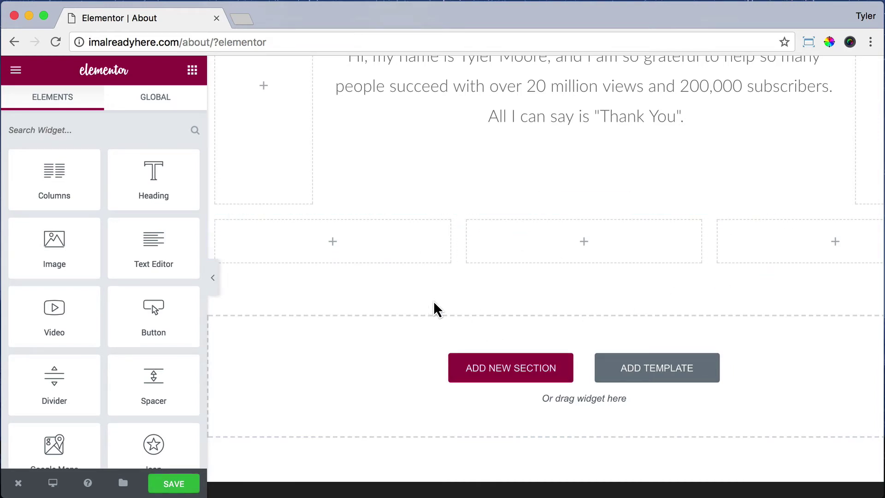
Step: Upload Stella-Dog.JPG and set it as the first column's classic background image
{"action": "mouse_move", "coordinate": [219, 225]}
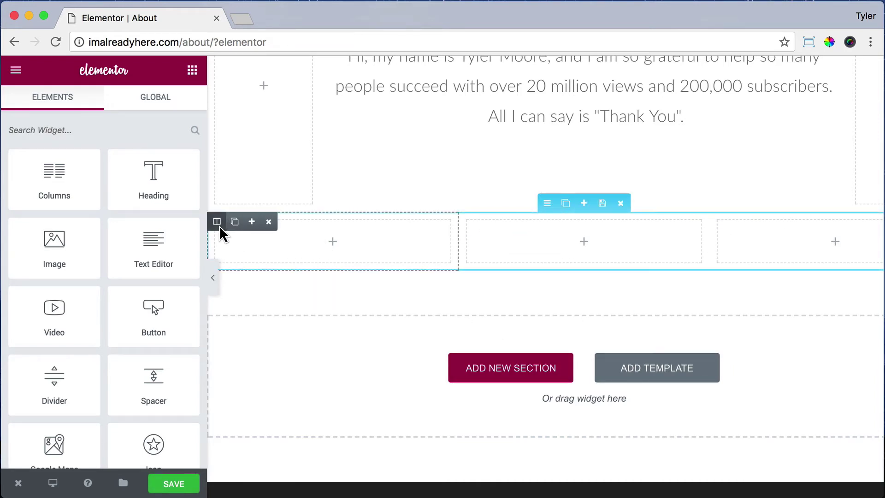
{"action": "left_click", "coordinate": [214, 223]}
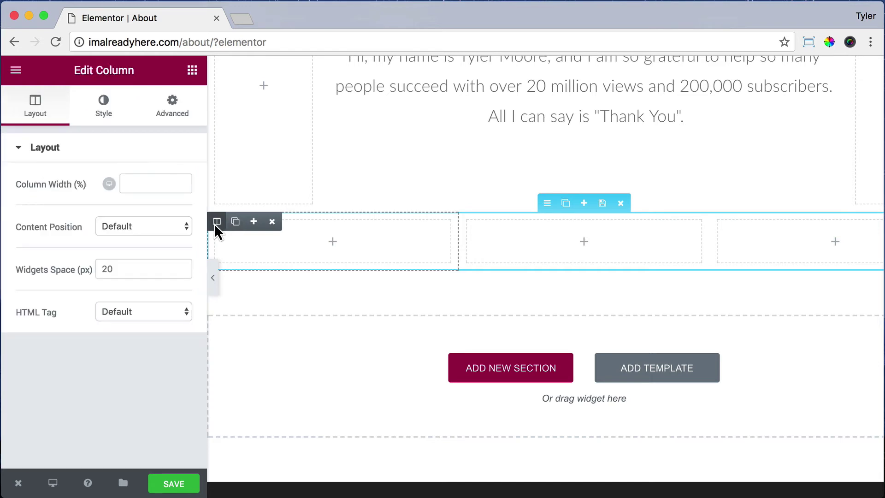
{"action": "left_click", "coordinate": [108, 111]}
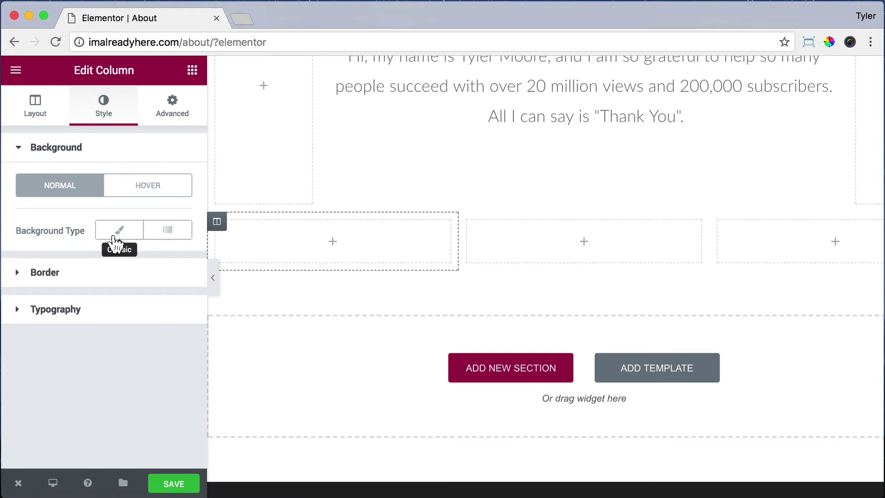
{"action": "left_click", "coordinate": [118, 230]}
{"action": "left_click", "coordinate": [152, 366]}
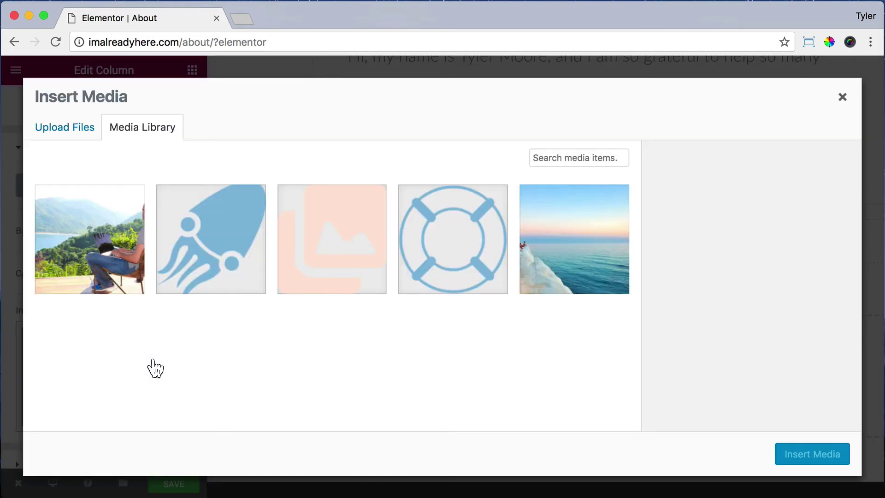
{"action": "left_click", "coordinate": [69, 128]}
{"action": "left_click", "coordinate": [416, 306]}
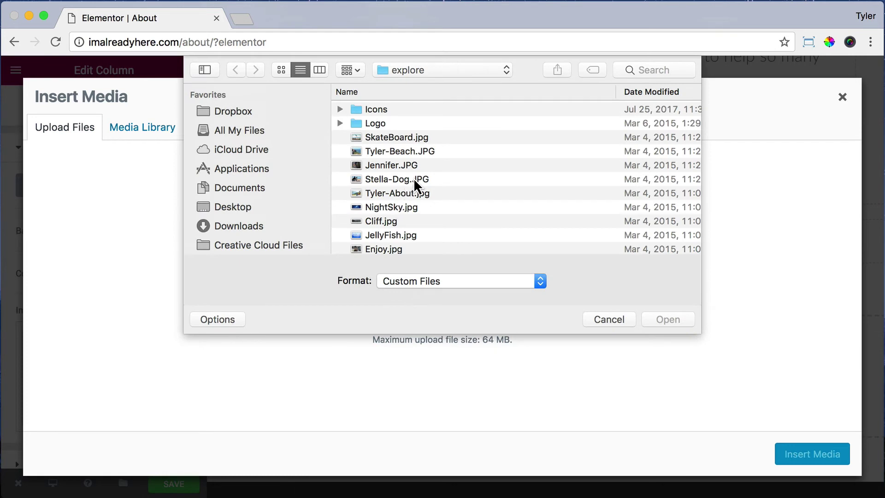
{"action": "left_click", "coordinate": [414, 179]}
{"action": "left_click", "coordinate": [650, 319]}
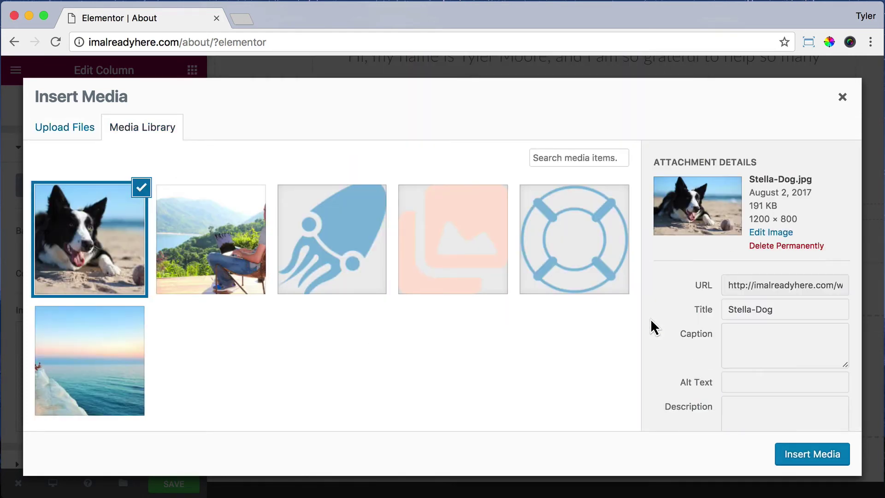
{"action": "left_click", "coordinate": [812, 459]}
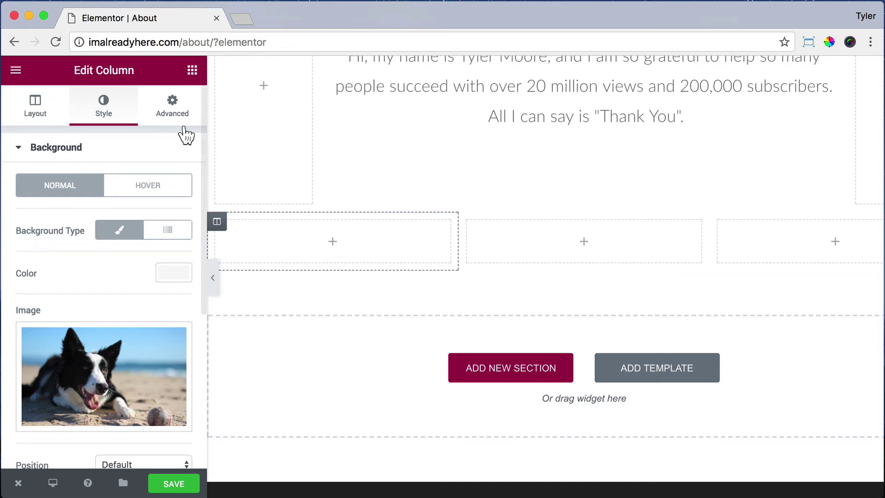
Step: Add a Spacer with 200 px height to the first column
{"action": "left_click", "coordinate": [192, 71]}
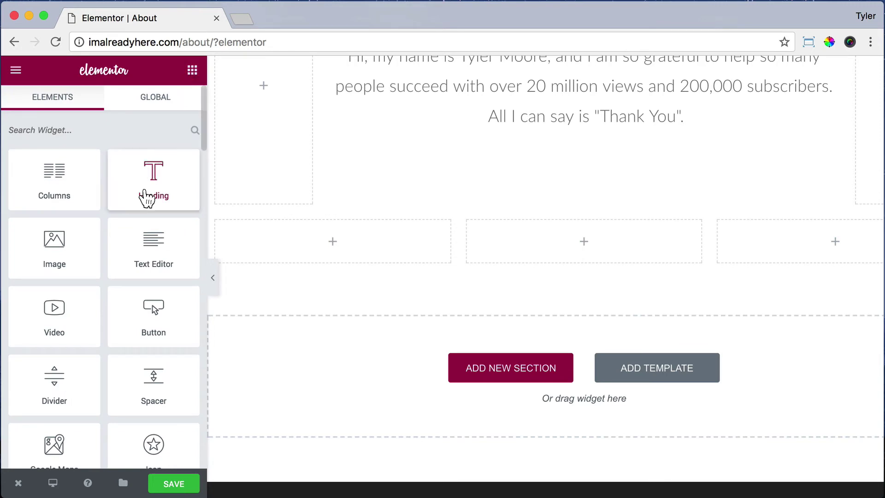
{"action": "left_click_drag", "start_coordinate": [154, 407], "coordinate": [325, 261]}
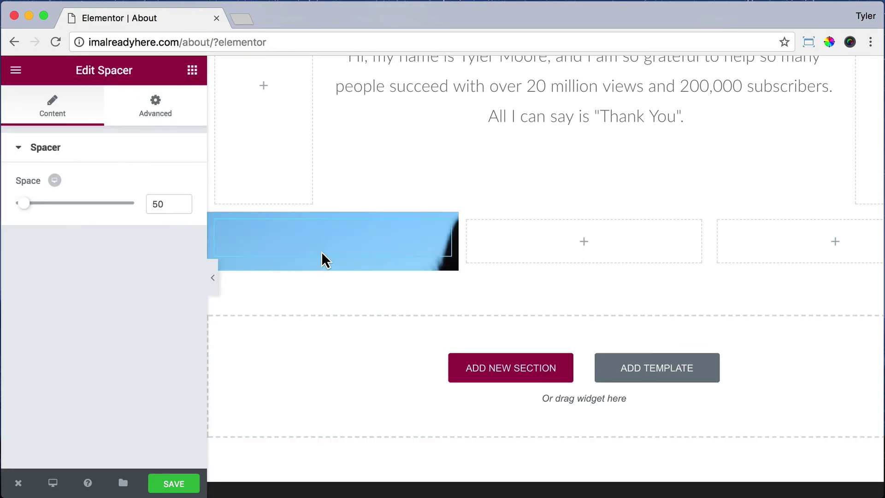
{"action": "double_click", "coordinate": [157, 203]}
{"action": "type", "text": "200"}
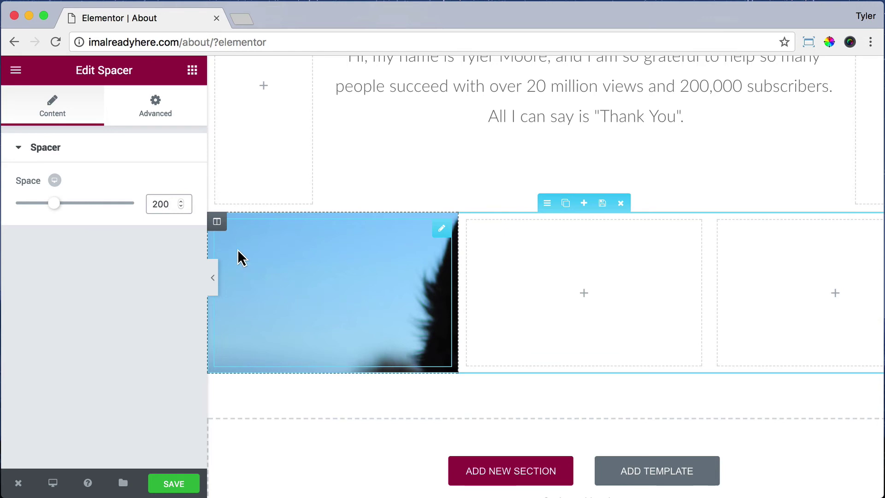
Step: Set the first column's dog photo background to Center Center position and Cover size
{"action": "left_click", "coordinate": [216, 221]}
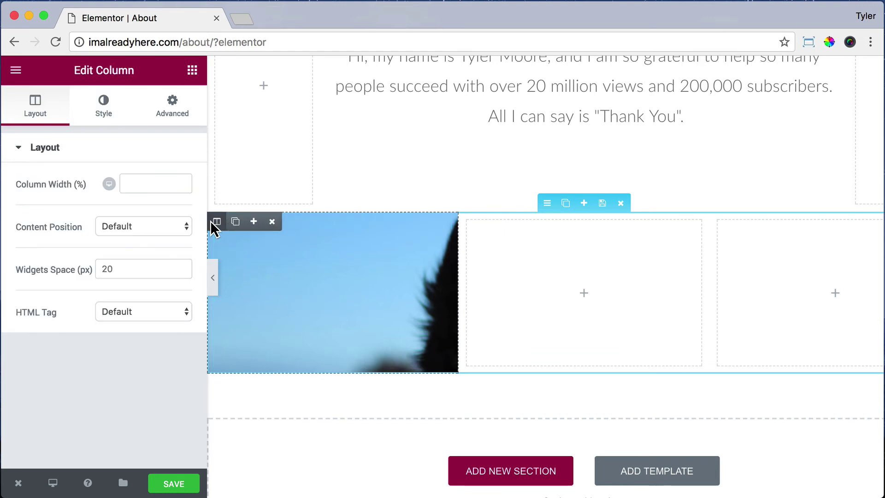
{"action": "left_click", "coordinate": [103, 109]}
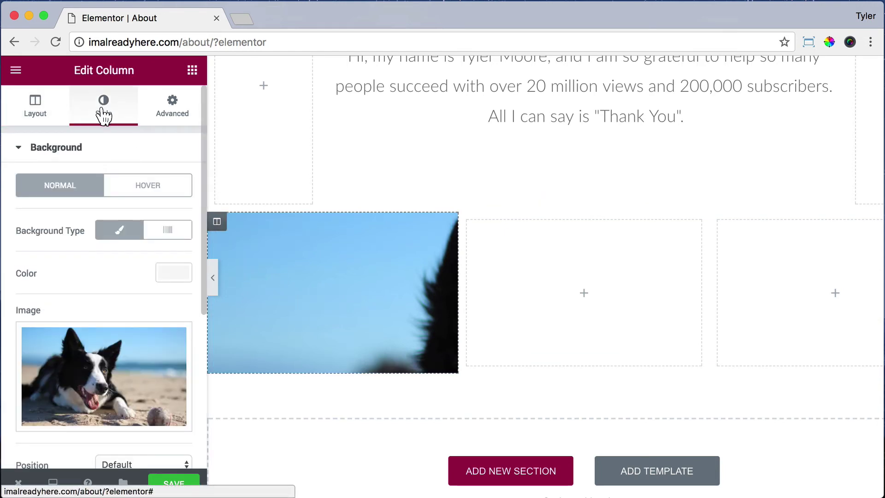
{"action": "scroll", "coordinate": [128, 258], "scroll_direction": "down", "scroll_amount": 2}
{"action": "scroll", "coordinate": [124, 250], "scroll_direction": "down", "scroll_amount": 3}
{"action": "left_click", "coordinate": [143, 273]}
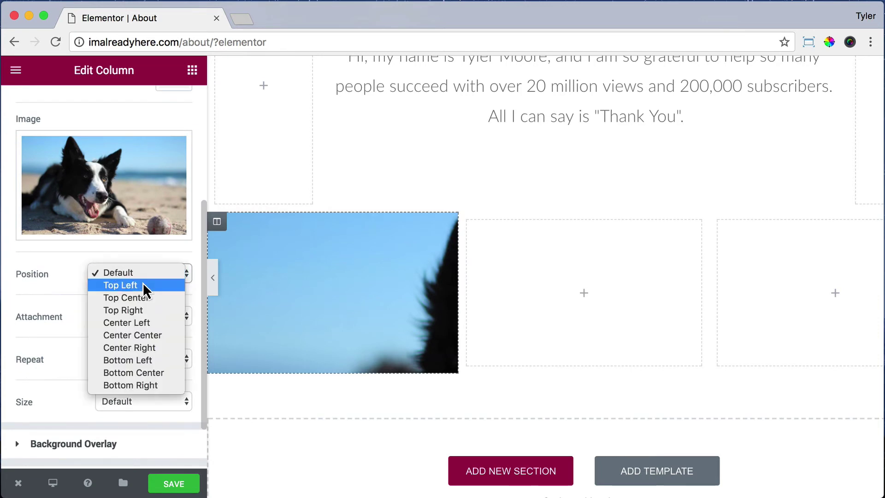
{"action": "left_click", "coordinate": [144, 340]}
{"action": "scroll", "coordinate": [143, 339], "scroll_direction": "down", "scroll_amount": 2}
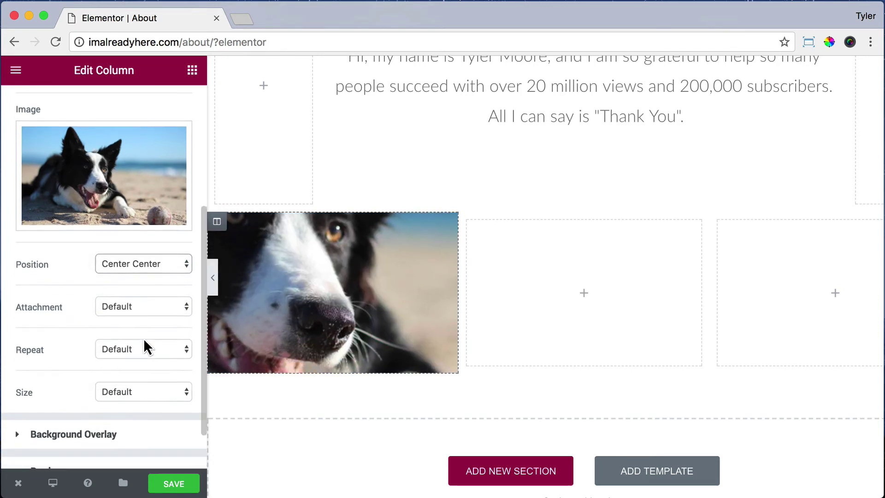
{"action": "left_click", "coordinate": [146, 353]}
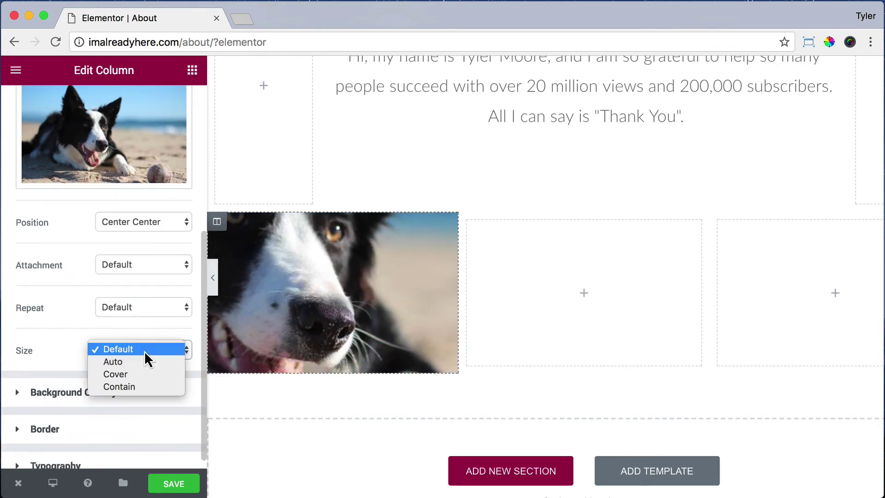
{"action": "left_click", "coordinate": [136, 379]}
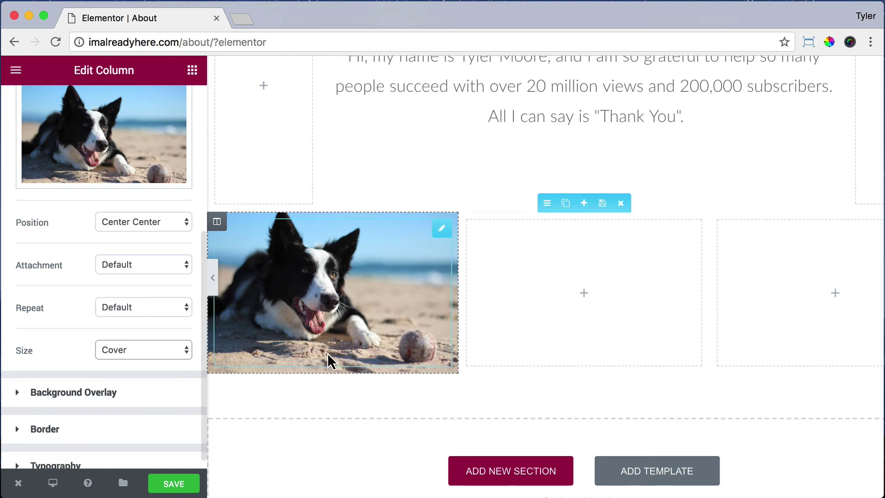
{"action": "left_click", "coordinate": [534, 305]}
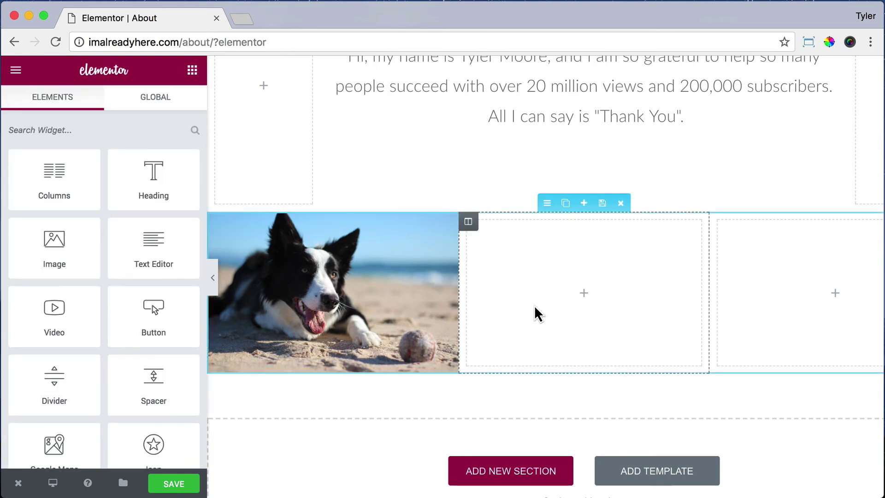
Step: Add a Spacer with 200 px height to the middle column
{"action": "left_click_drag", "start_coordinate": [134, 389], "coordinate": [601, 286]}
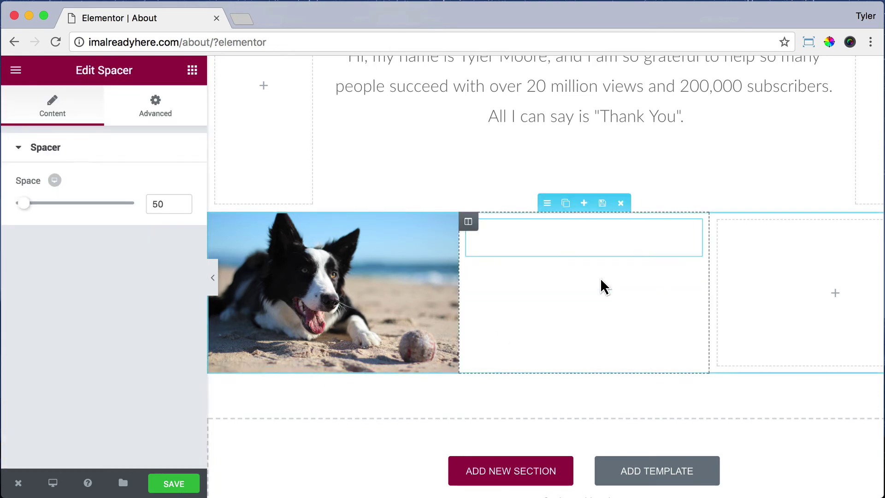
{"action": "double_click", "coordinate": [157, 204]}
{"action": "type", "text": "200"}
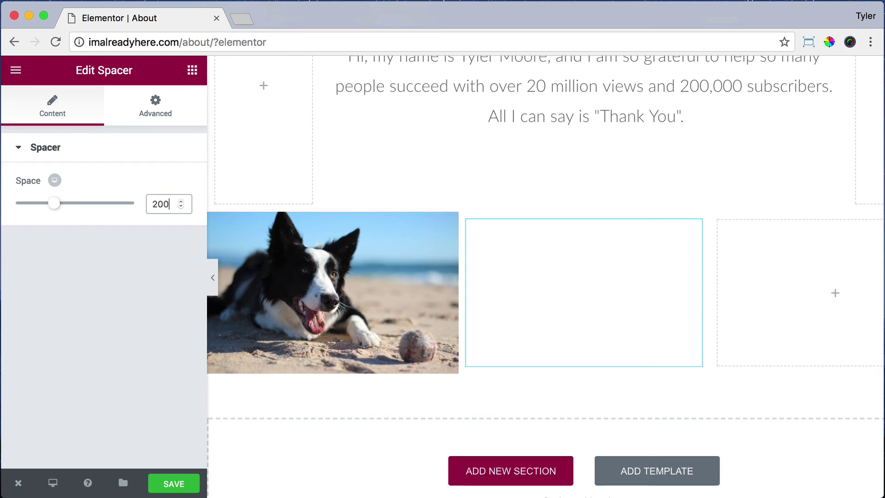
Step: Upload Tyler-Beach.JPG and set it as the middle column's classic background image
{"action": "left_click", "coordinate": [466, 222]}
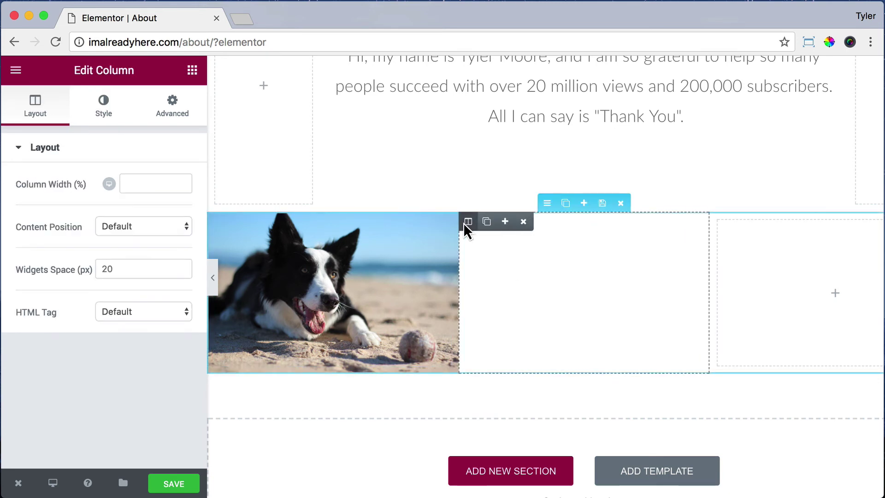
{"action": "left_click", "coordinate": [103, 107]}
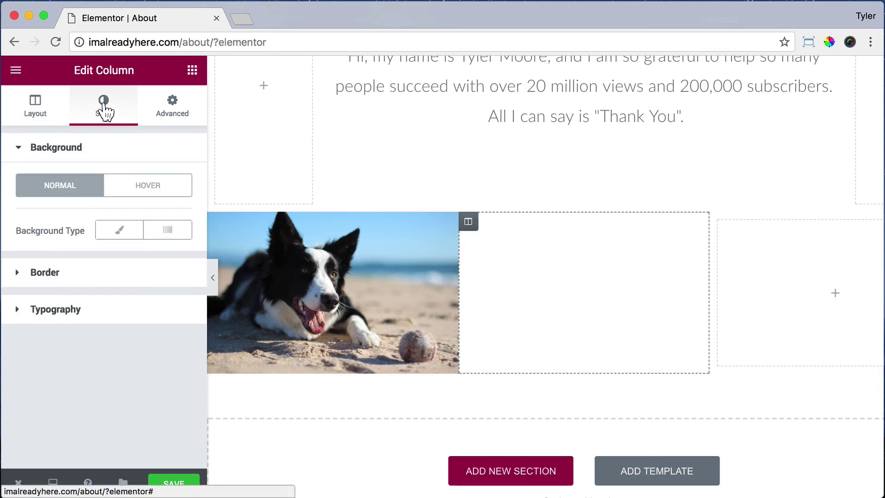
{"action": "left_click", "coordinate": [110, 240]}
{"action": "left_click", "coordinate": [125, 365]}
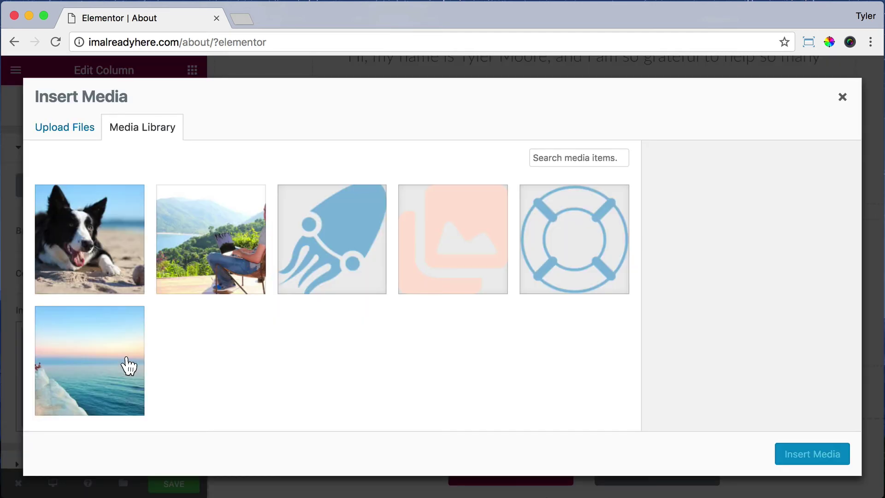
{"action": "left_click", "coordinate": [71, 132]}
{"action": "left_click", "coordinate": [421, 302]}
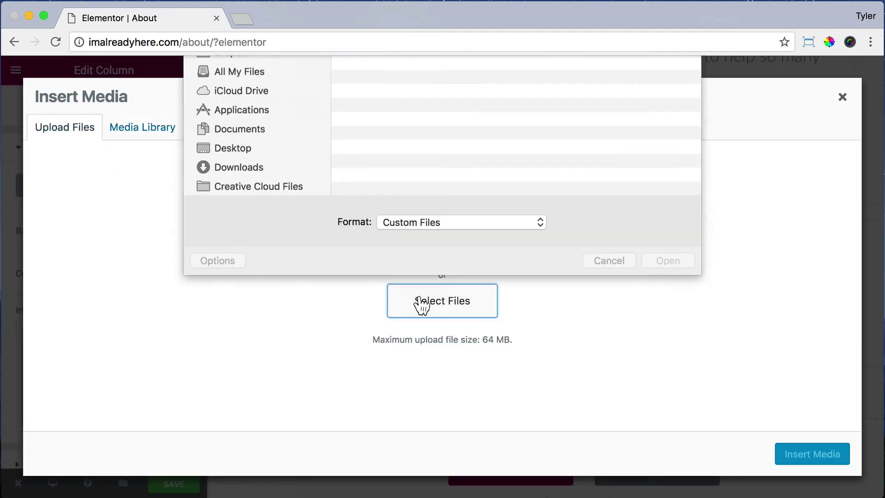
{"action": "left_click", "coordinate": [421, 150]}
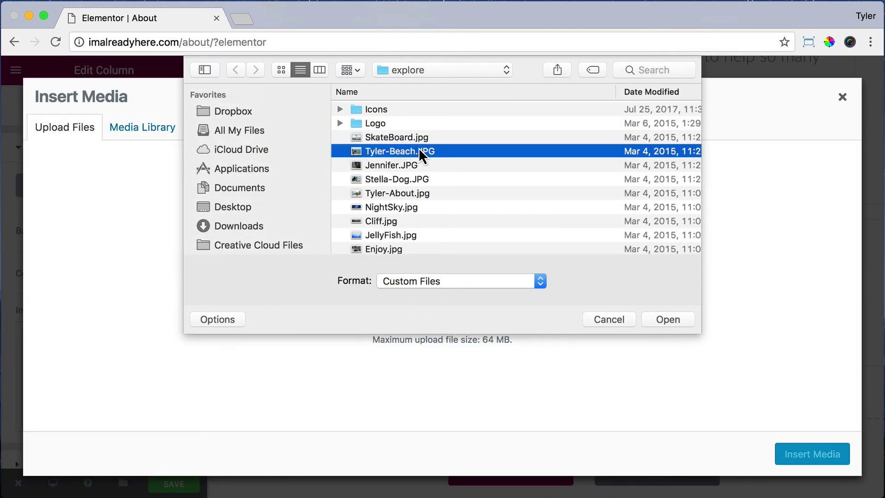
{"action": "left_click", "coordinate": [669, 319]}
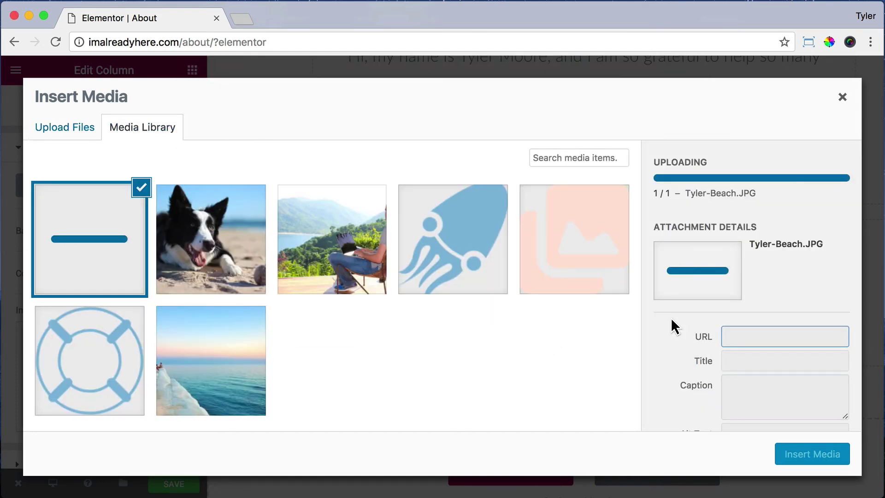
{"action": "left_click", "coordinate": [794, 464]}
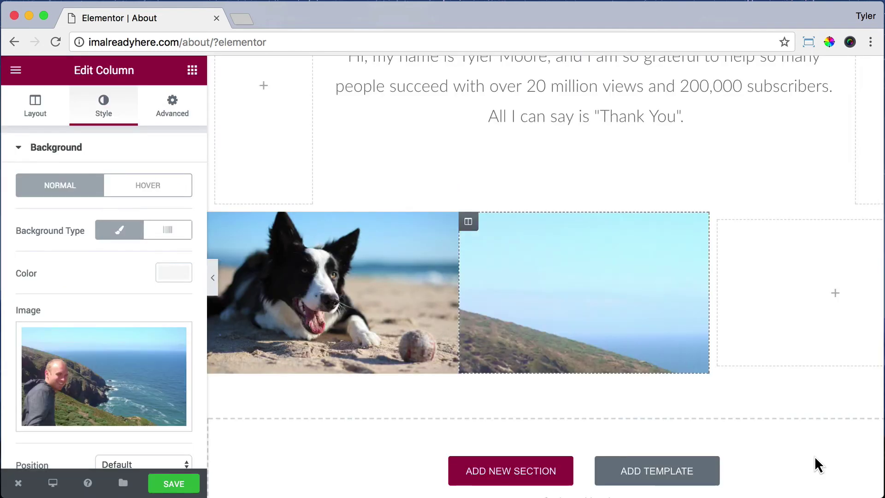
Step: Set the middle column's background to Center Center position and Cover size
{"action": "scroll", "coordinate": [138, 355], "scroll_direction": "down", "scroll_amount": 5}
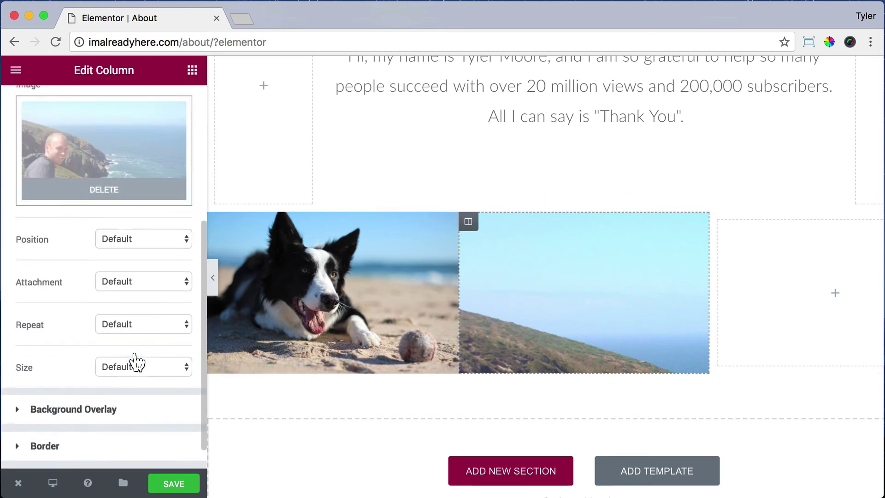
{"action": "left_click", "coordinate": [178, 223]}
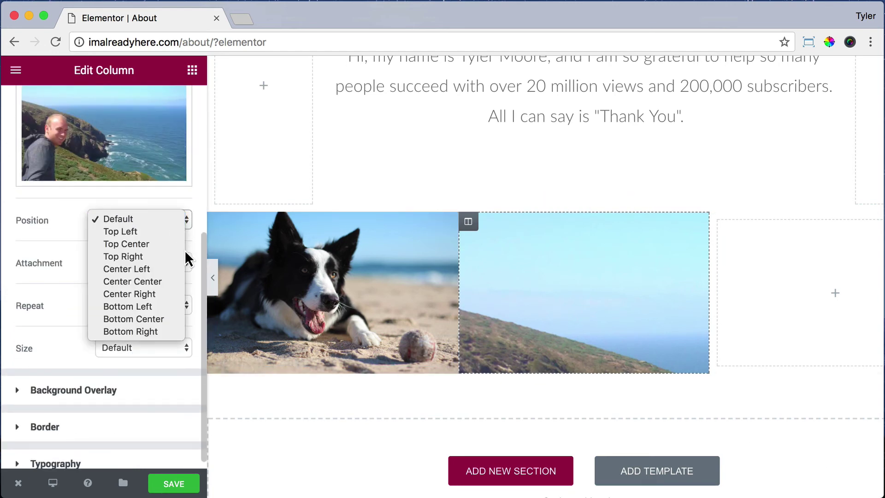
{"action": "left_click", "coordinate": [165, 282]}
{"action": "left_click", "coordinate": [172, 351]}
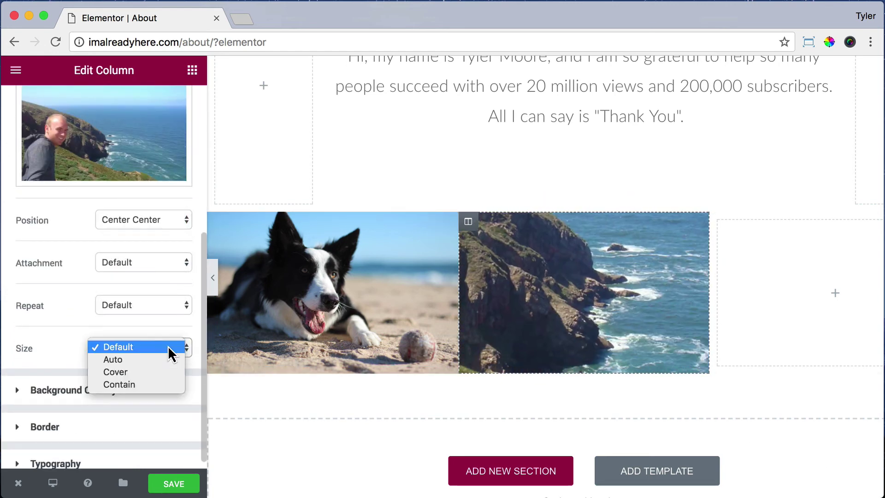
{"action": "left_click", "coordinate": [156, 372]}
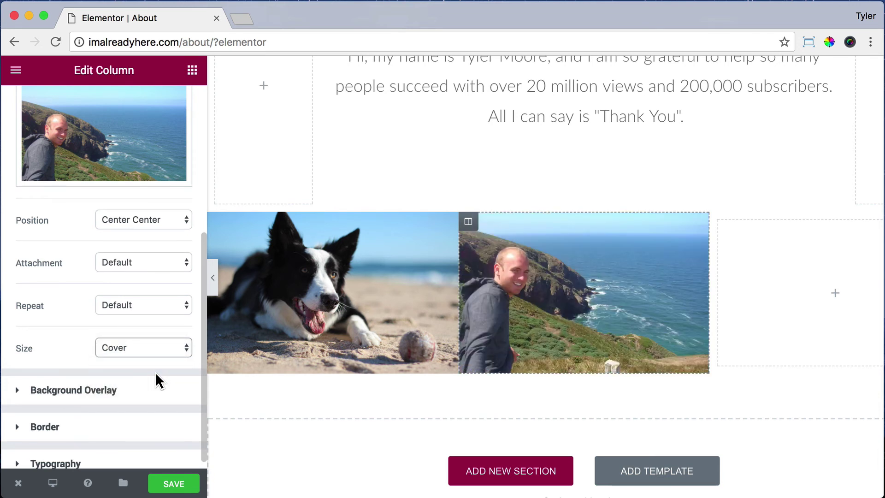
{"action": "left_click", "coordinate": [192, 71]}
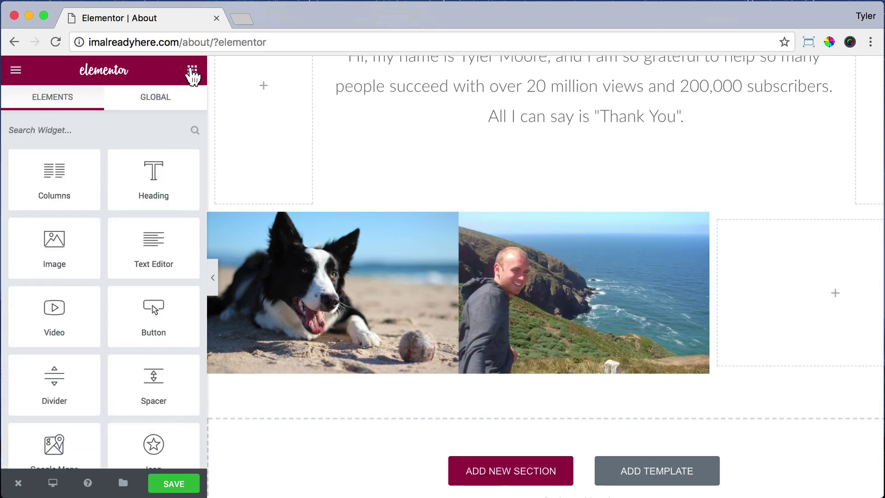
Step: Add a Spacer to the empty right column and set its height to 200
{"action": "left_click_drag", "start_coordinate": [156, 405], "coordinate": [778, 288]}
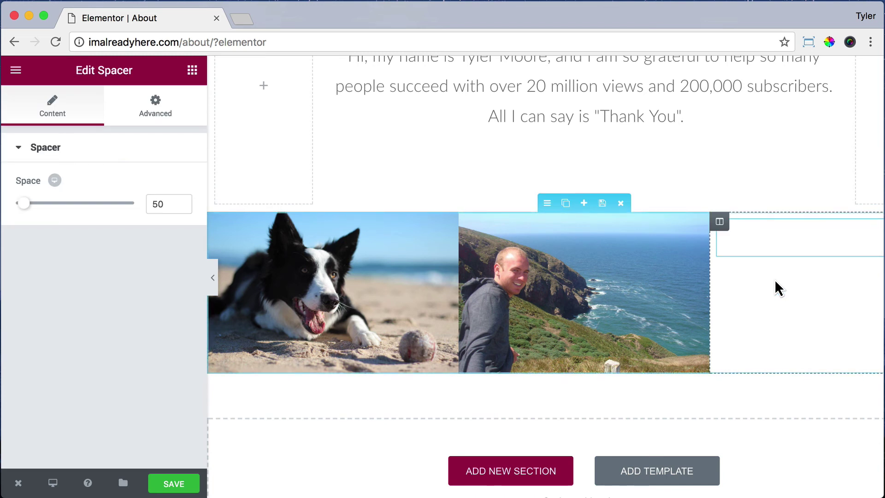
{"action": "double_click", "coordinate": [160, 204]}
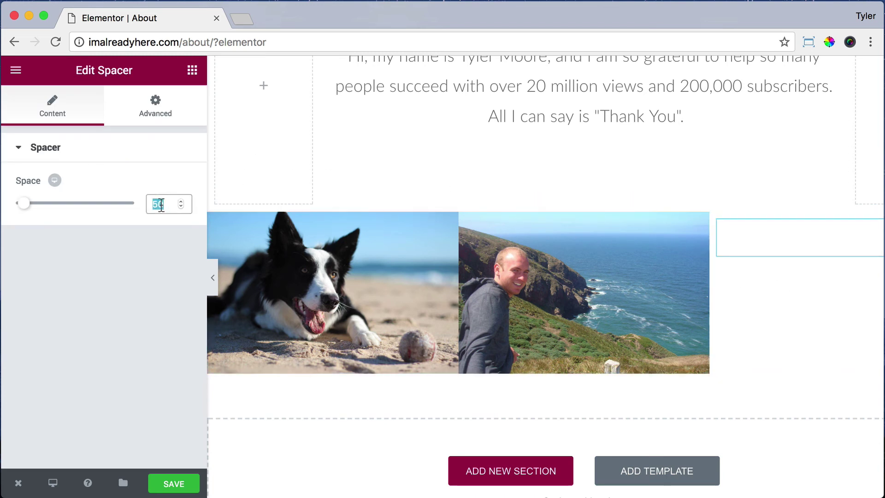
{"action": "type", "text": "200"}
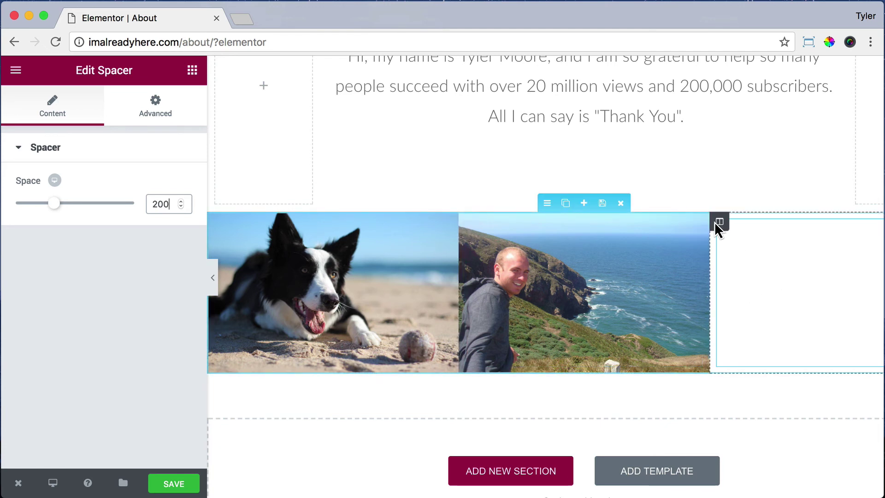
Step: Give the right column a classic background image by uploading the photo Jennifer.JPG of the woman
{"action": "left_click", "coordinate": [719, 222]}
{"action": "left_click", "coordinate": [104, 104]}
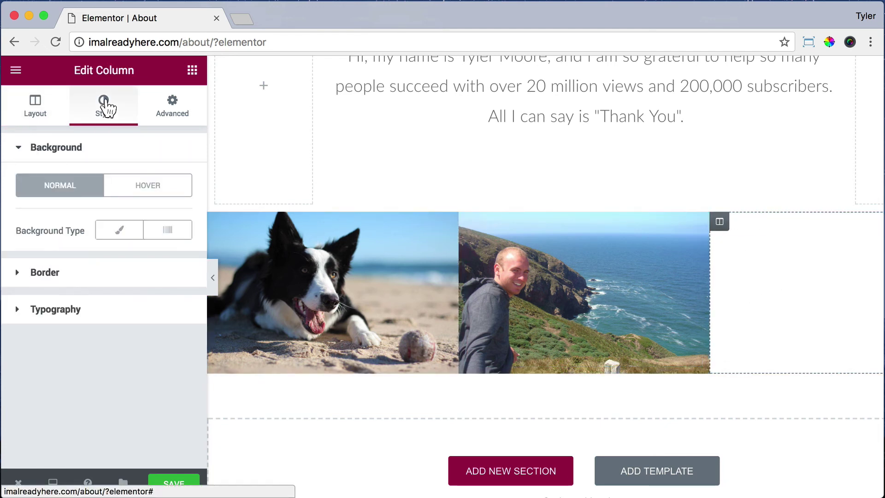
{"action": "left_click", "coordinate": [119, 229]}
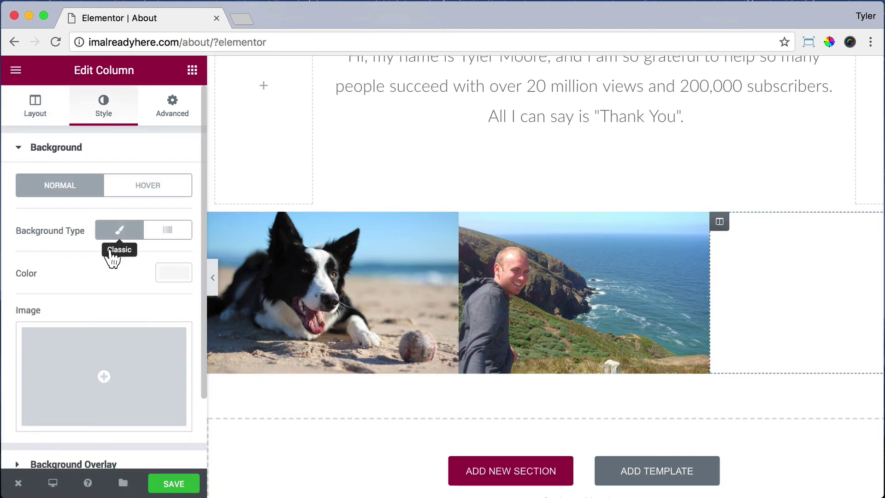
{"action": "left_click", "coordinate": [131, 379]}
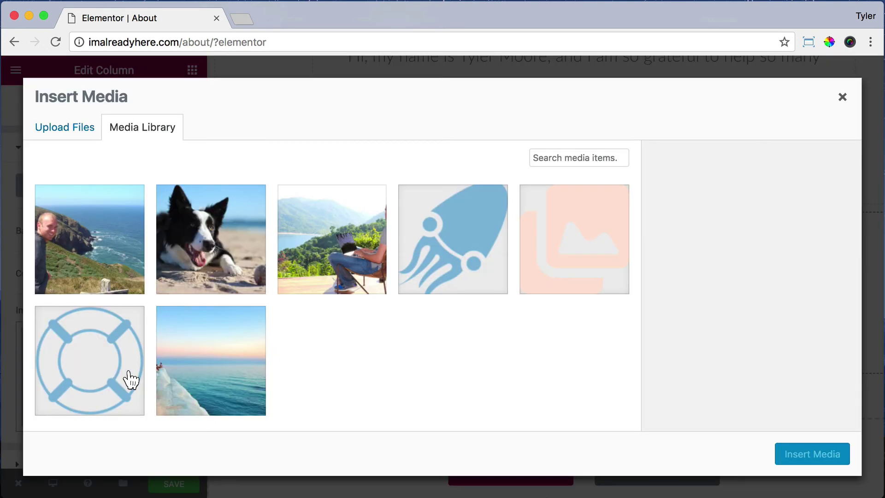
{"action": "left_click", "coordinate": [72, 133]}
{"action": "left_click", "coordinate": [443, 307]}
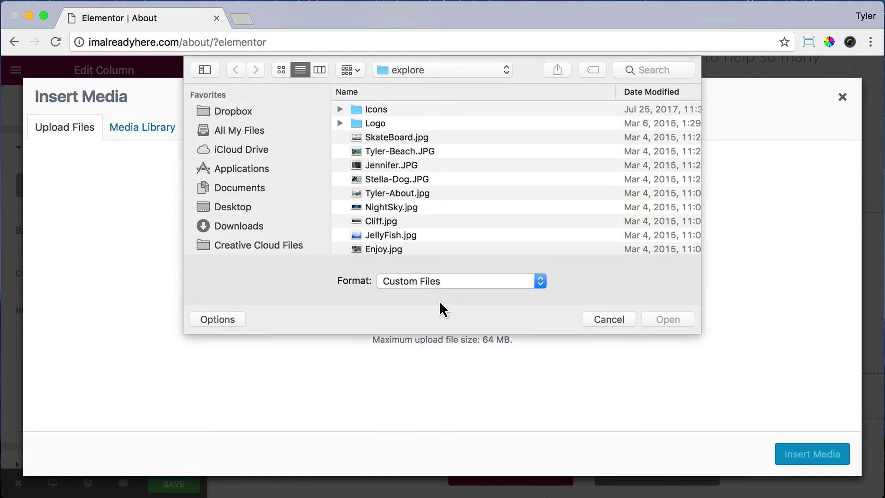
{"action": "left_click", "coordinate": [415, 164]}
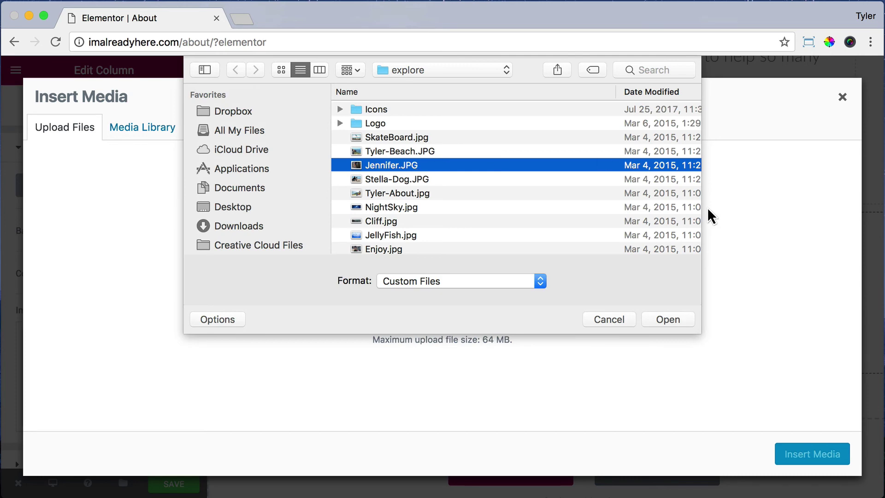
{"action": "left_click", "coordinate": [670, 318]}
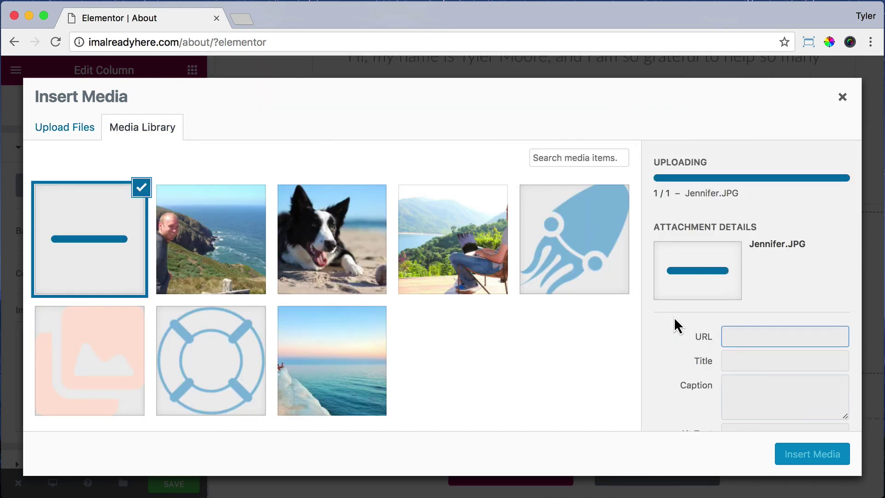
{"action": "left_click", "coordinate": [813, 452]}
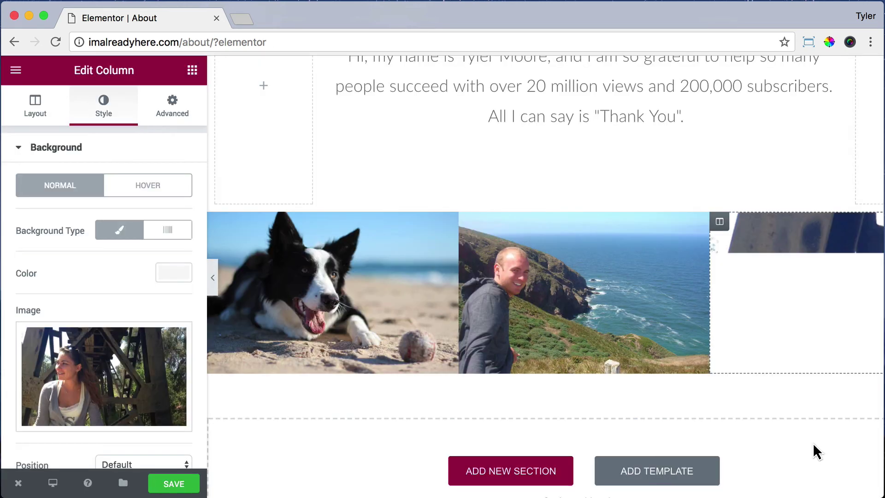
Step: Set the column background position to Center Center and size to Cover
{"action": "scroll", "coordinate": [138, 328], "scroll_direction": "down", "scroll_amount": 5}
{"action": "left_click", "coordinate": [144, 280]}
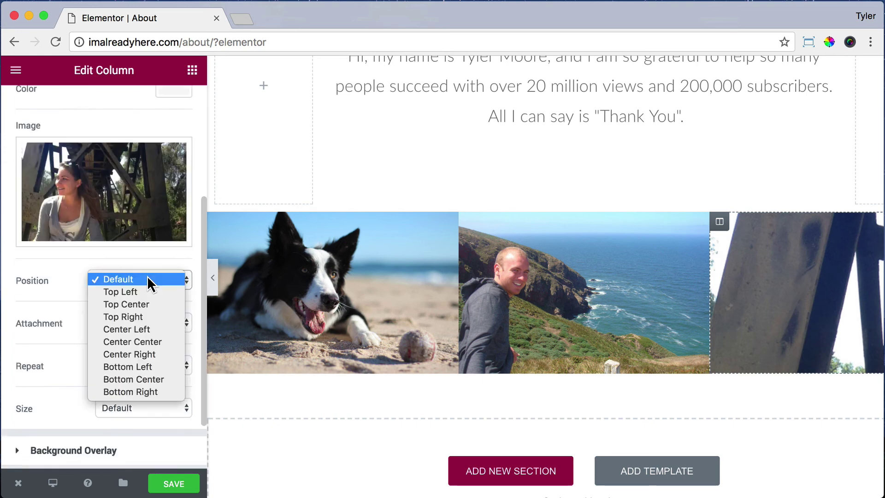
{"action": "left_click", "coordinate": [143, 341]}
{"action": "left_click", "coordinate": [182, 405]}
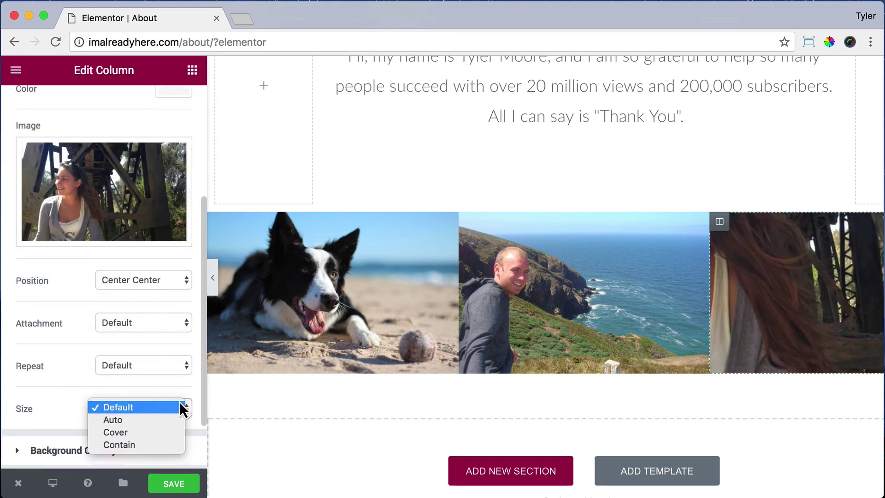
{"action": "left_click", "coordinate": [174, 434]}
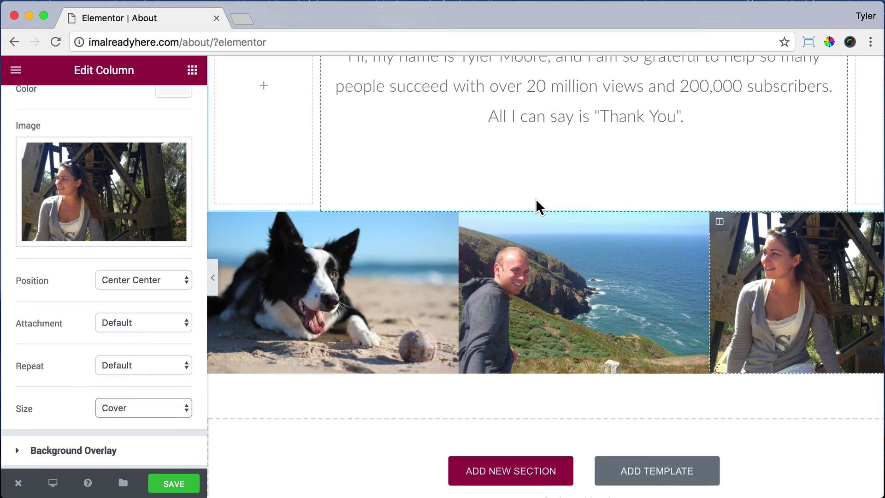
Step: Set the photo row section's Layout Content Width to Full Width
{"action": "left_click", "coordinate": [547, 203]}
{"action": "left_click", "coordinate": [170, 251]}
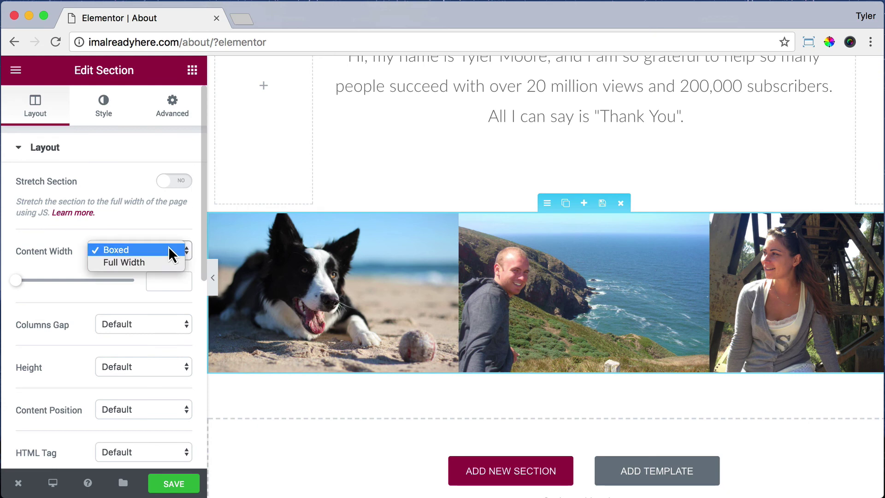
{"action": "left_click", "coordinate": [165, 261]}
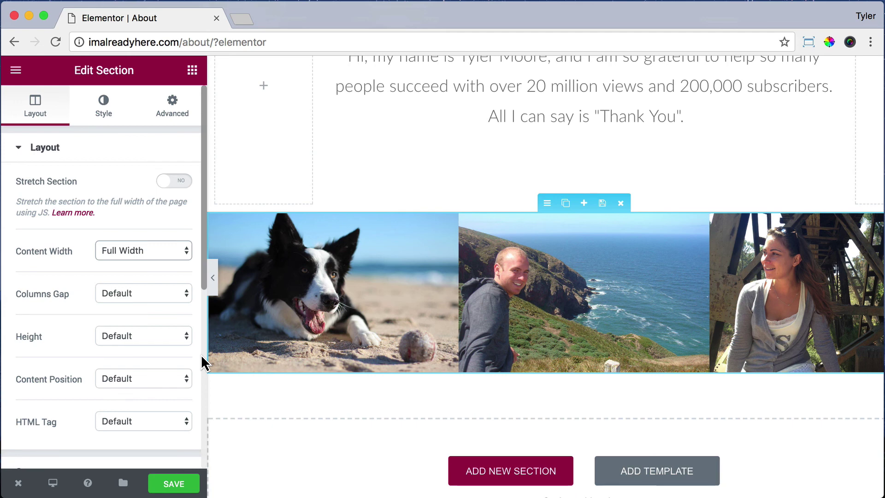
Step: Save the About page, open it via View Page, close the Elementor tab and scroll the live page
{"action": "left_click", "coordinate": [173, 483]}
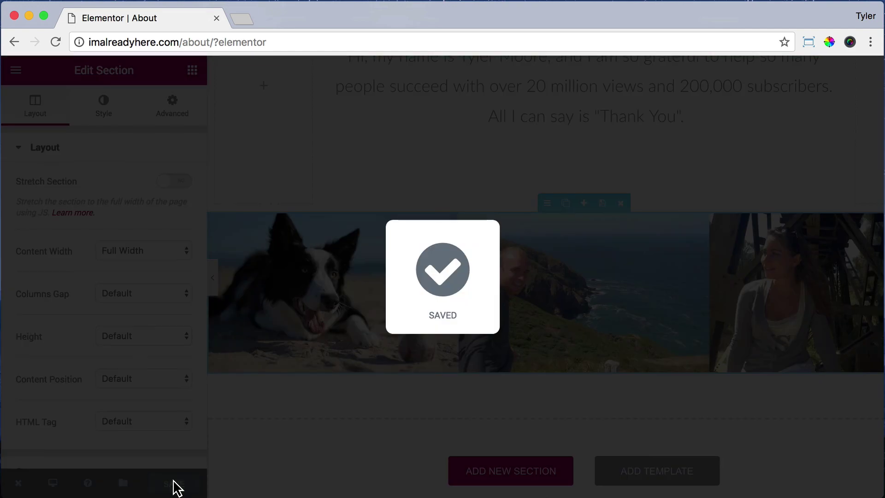
{"action": "mouse_move", "coordinate": [18, 483]}
{"action": "left_click", "coordinate": [85, 420]}
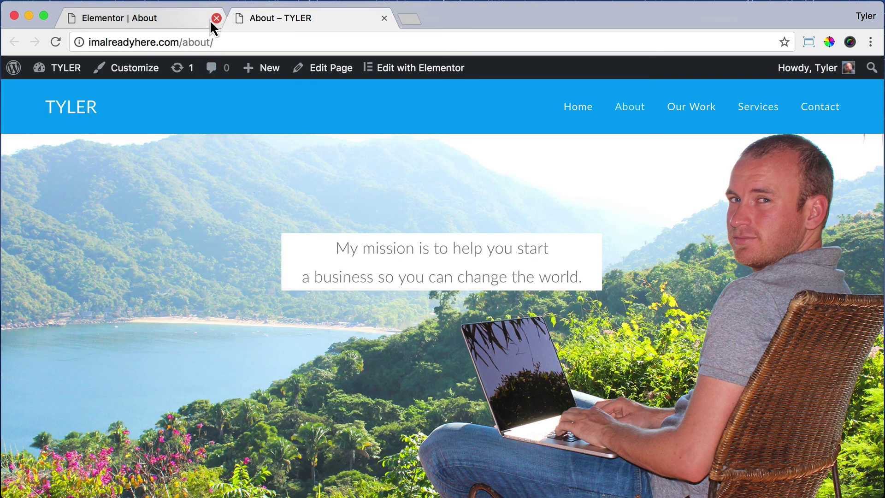
{"action": "left_click", "coordinate": [213, 20]}
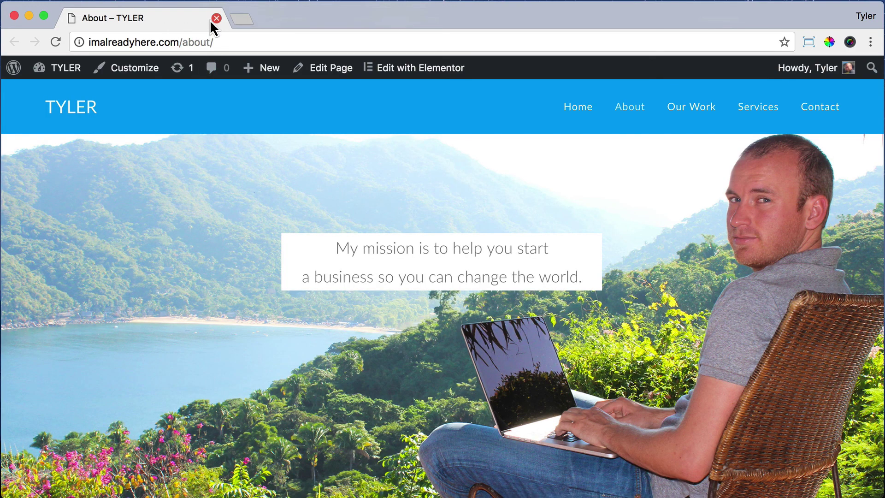
{"action": "scroll", "coordinate": [435, 105], "scroll_direction": "down", "scroll_amount": 15}
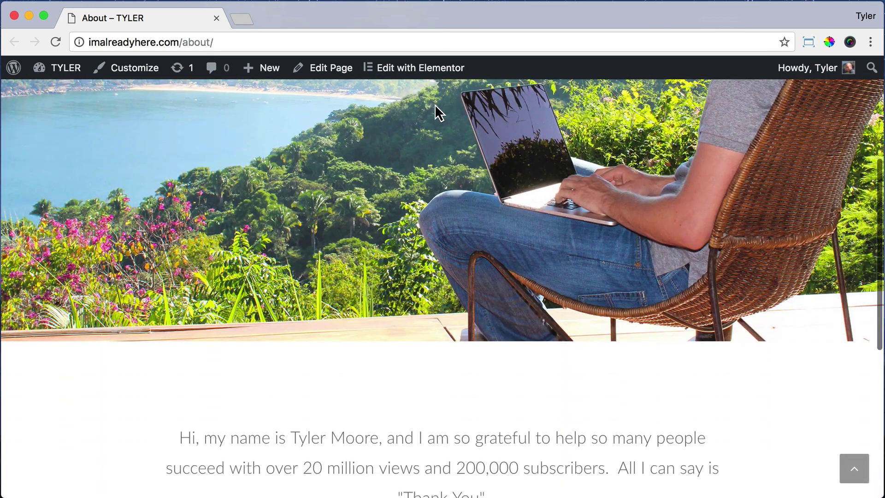